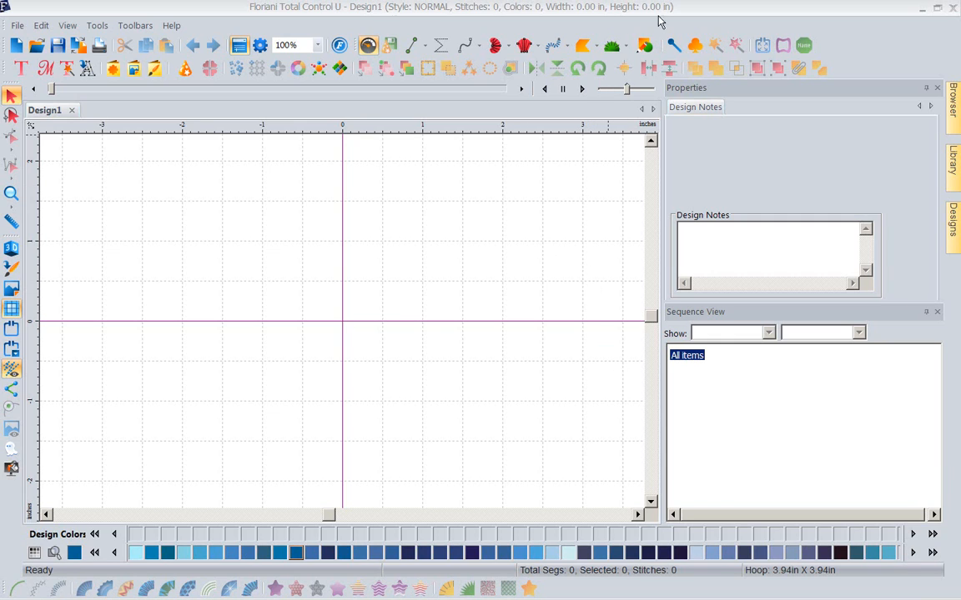
# - Draw a rectangle about 4.62 in wide and 3.72 in high around the centre of the design area
pyautogui.click(643, 47)
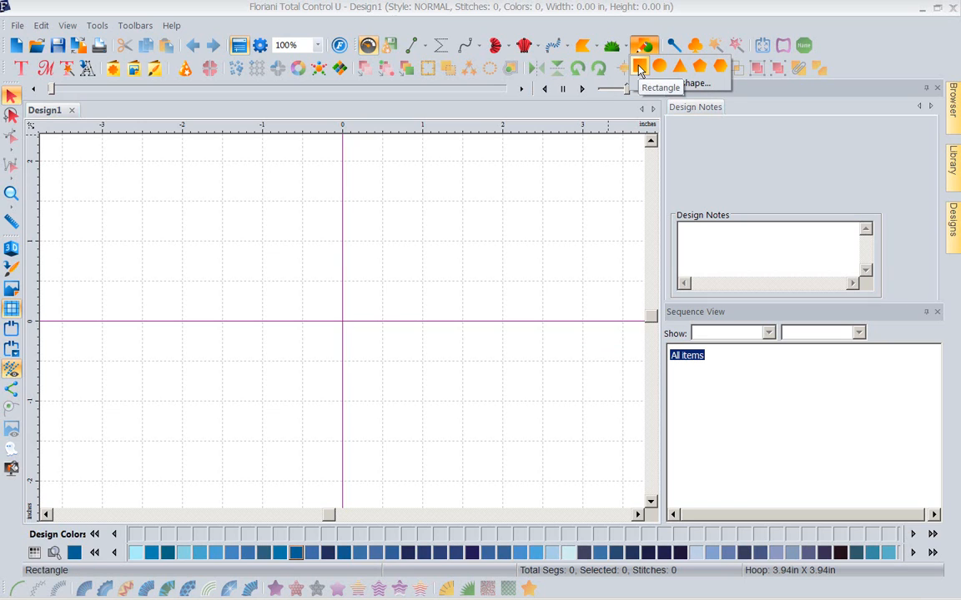
pyautogui.click(640, 68)
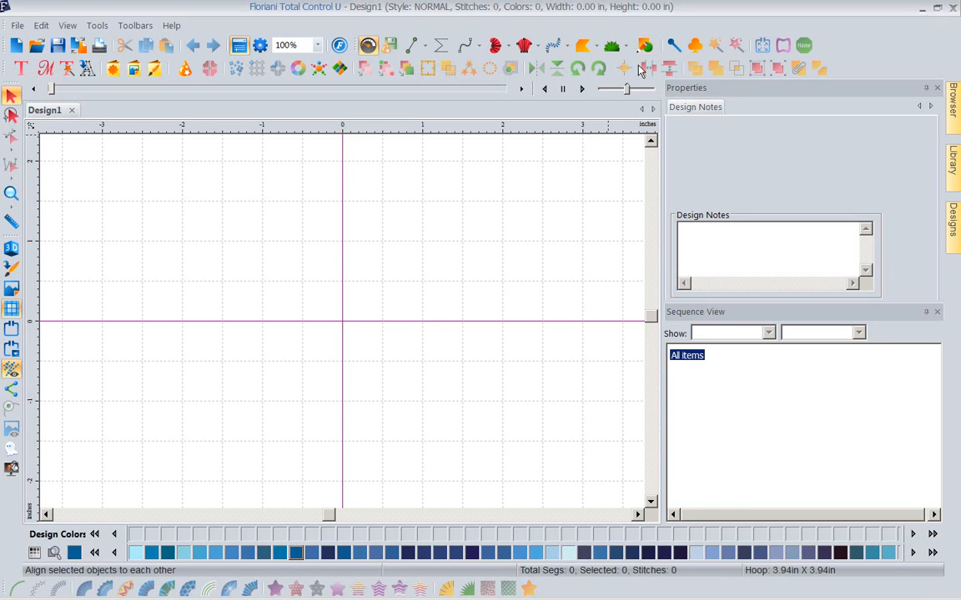
pyautogui.moveTo(191, 185); pyautogui.dragTo(559, 482)
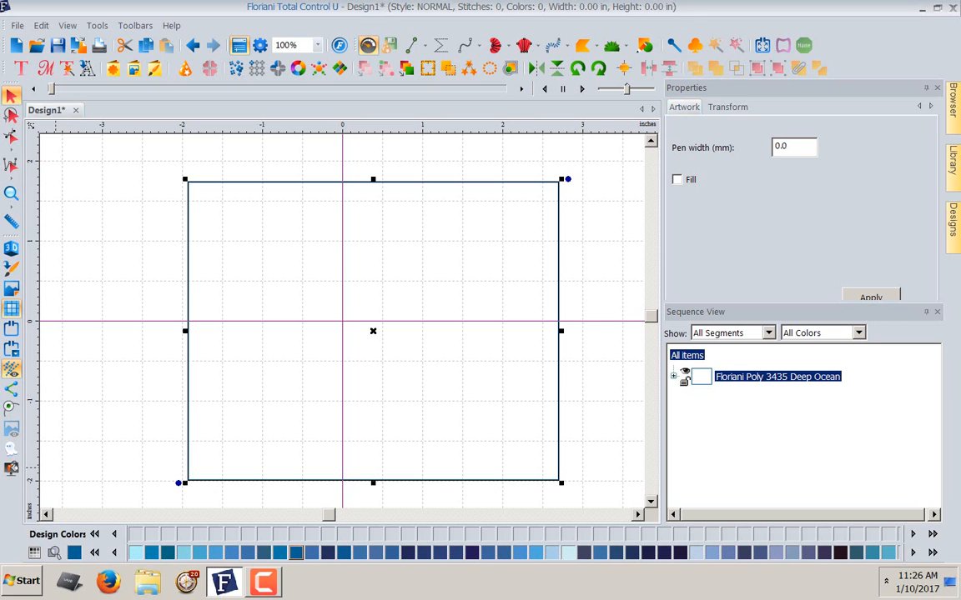
pyautogui.click(17, 588)
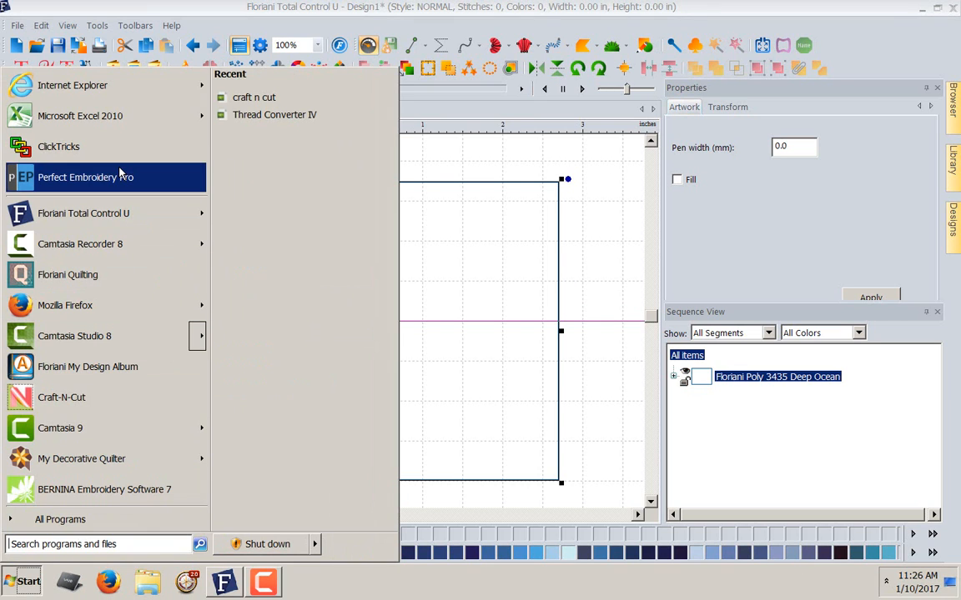
pyautogui.click(86, 144)
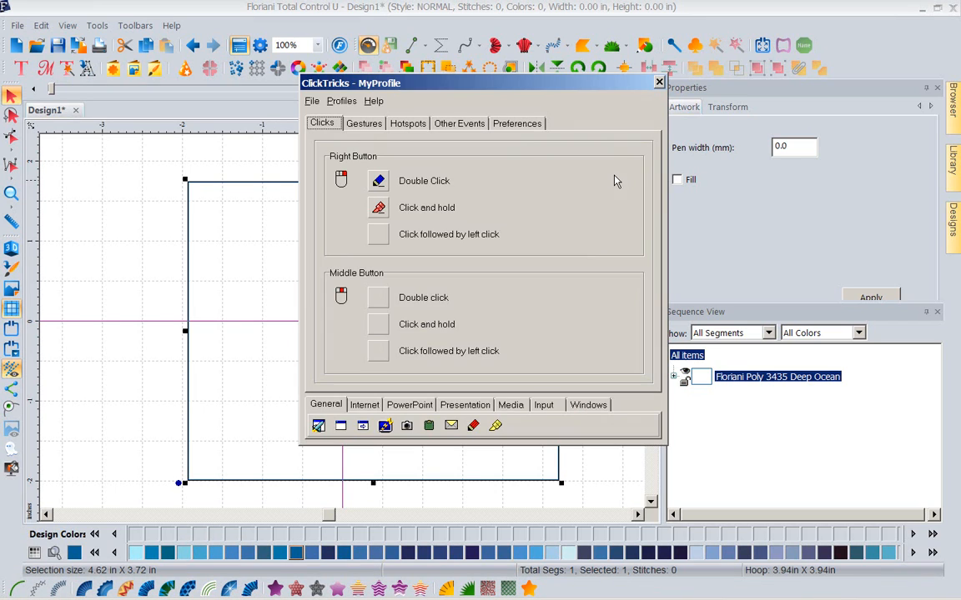
pyautogui.click(658, 83)
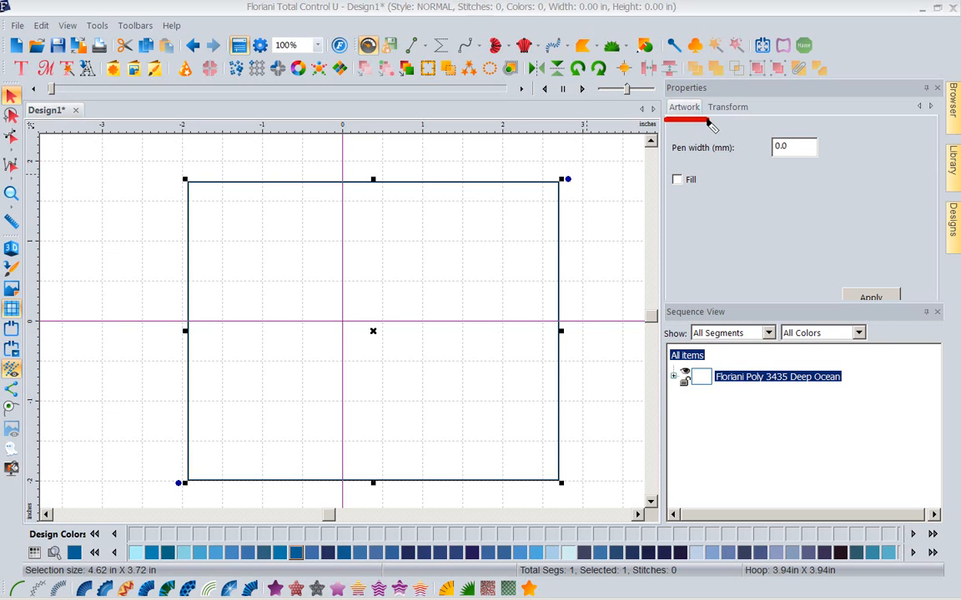
pyautogui.moveTo(712, 119); pyautogui.dragTo(750, 121)
pyautogui.moveTo(670, 200); pyautogui.dragTo(700, 203)
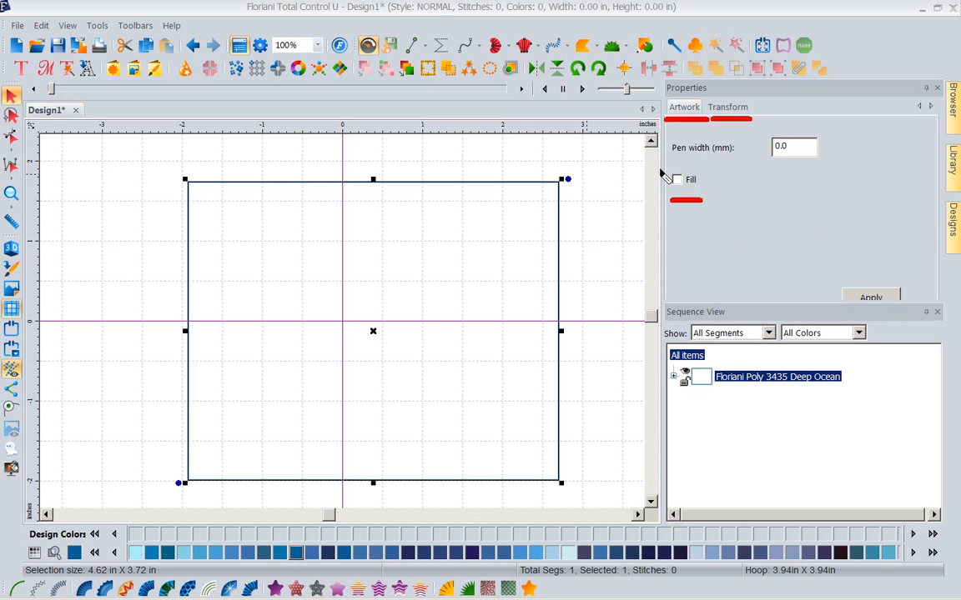
pyautogui.press('Escape')
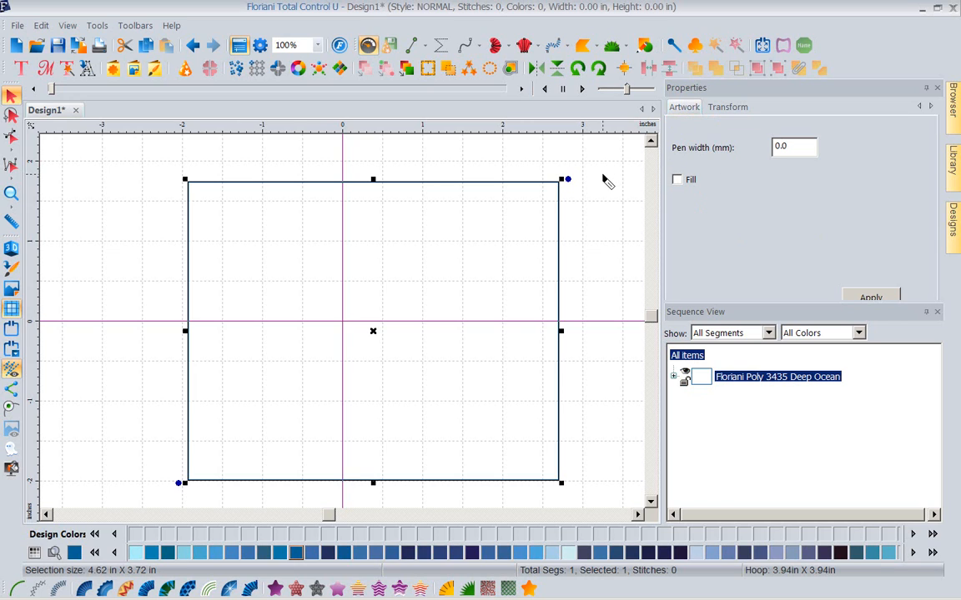
# - Turn off the rectangle's Maintain aspect ratio option and enter 5 in for its width and height without applying
pyautogui.click(723, 113)
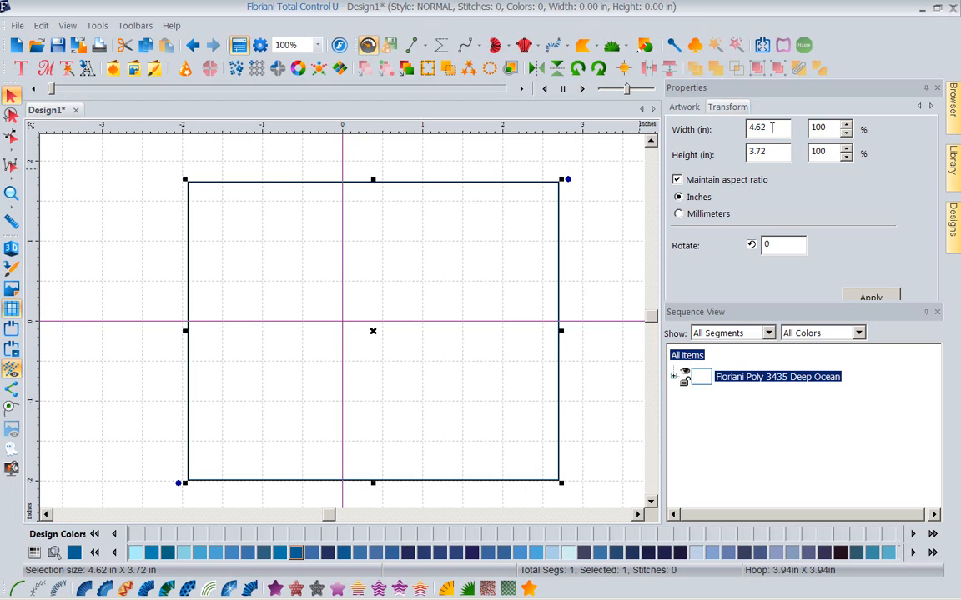
pyautogui.click(676, 181)
pyautogui.click(776, 127)
pyautogui.moveTo(776, 128); pyautogui.dragTo(681, 115)
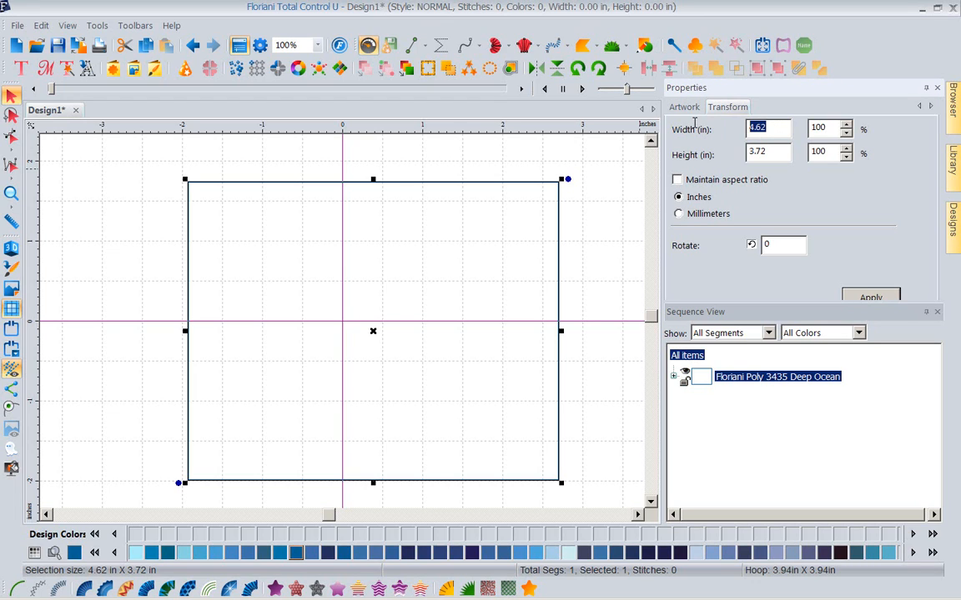
pyautogui.write('5')
pyautogui.moveTo(783, 153); pyautogui.dragTo(690, 152)
pyautogui.write('5')
pyautogui.hotkey('ctrl', 'shift', 'd')
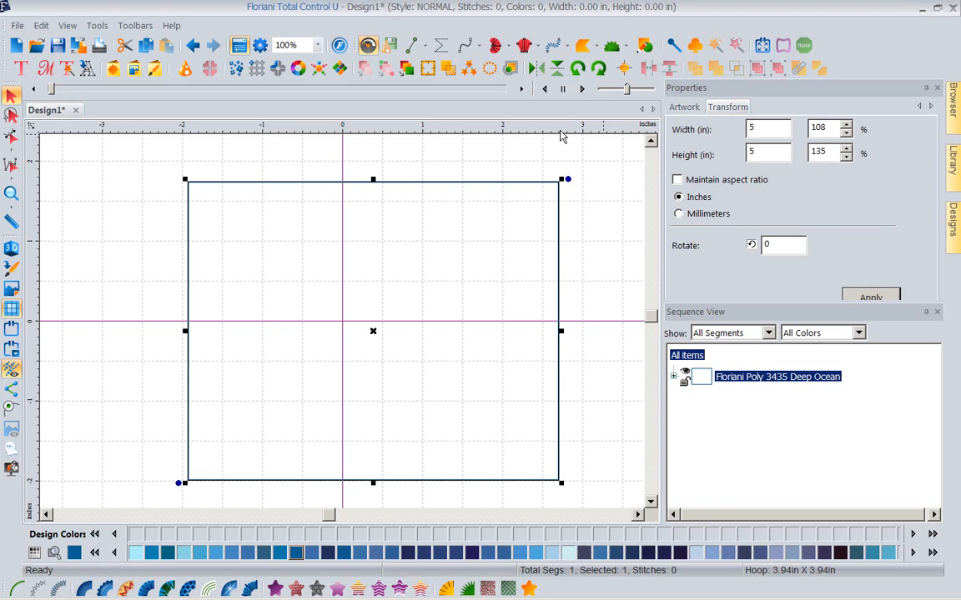
# - Switch the ruler and grid units from imperial to metric
pyautogui.rightClick(563, 136)
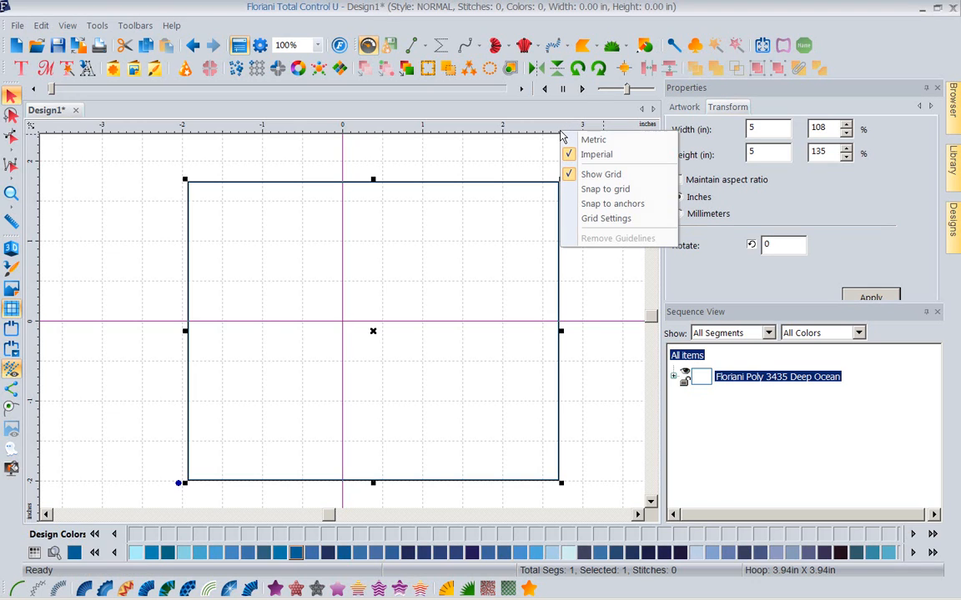
pyautogui.click(595, 156)
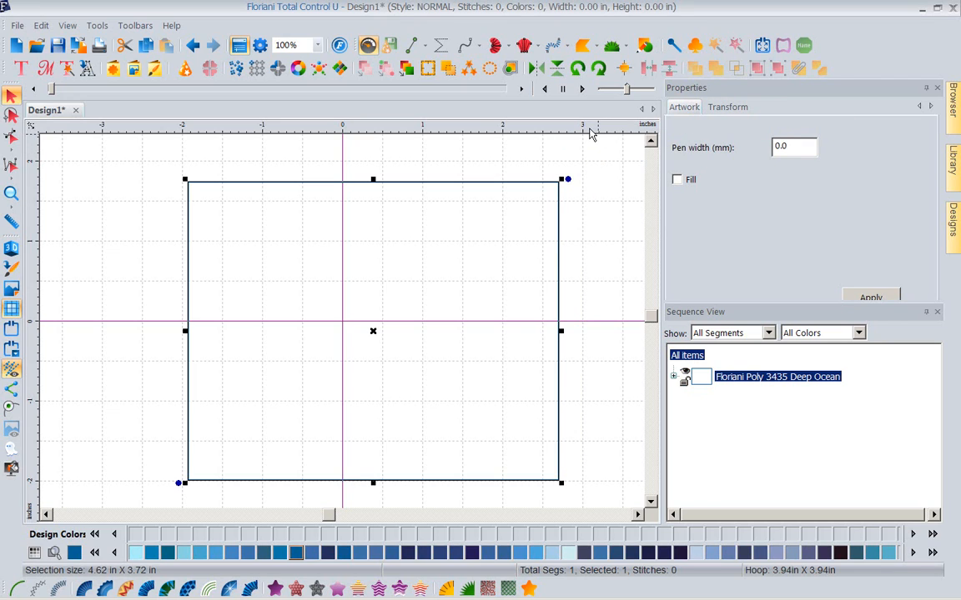
pyautogui.rightClick(590, 133)
pyautogui.click(598, 136)
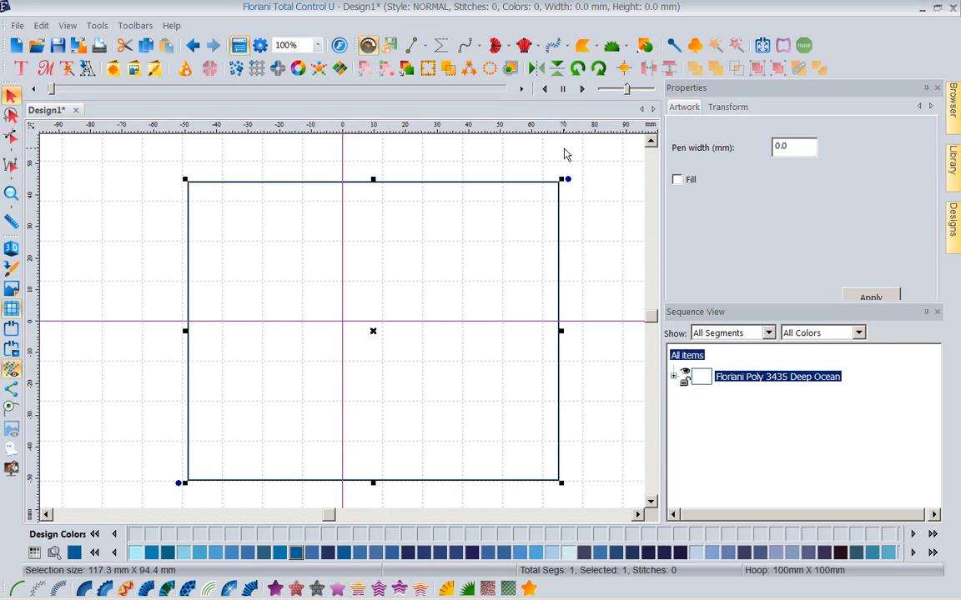
# - Resize the rectangle to a square 5 in wide and 5 in high and apply the new size
pyautogui.click(730, 110)
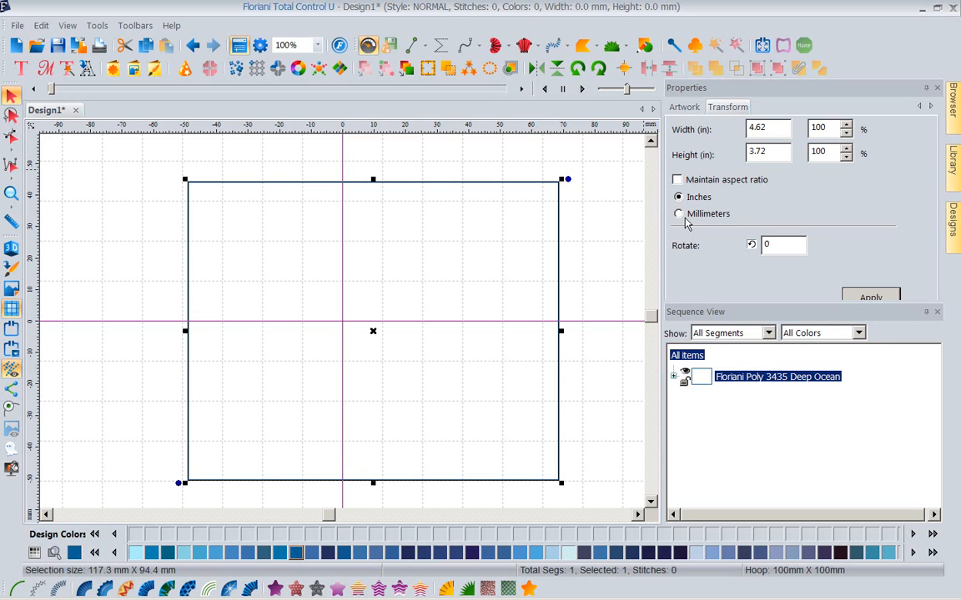
pyautogui.moveTo(775, 130); pyautogui.dragTo(718, 131)
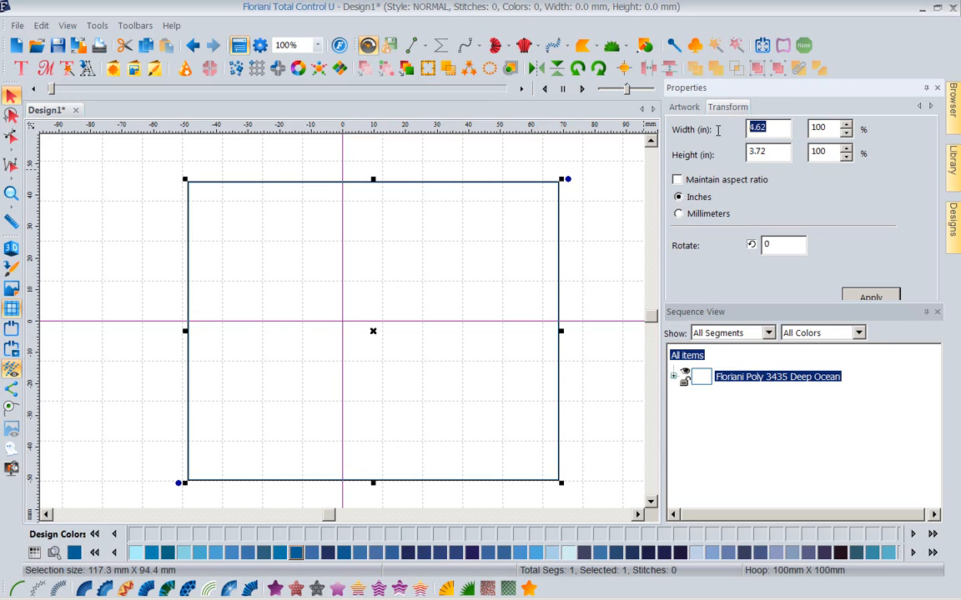
pyautogui.write('5')
pyautogui.moveTo(765, 154); pyautogui.dragTo(711, 155)
pyautogui.click(868, 298)
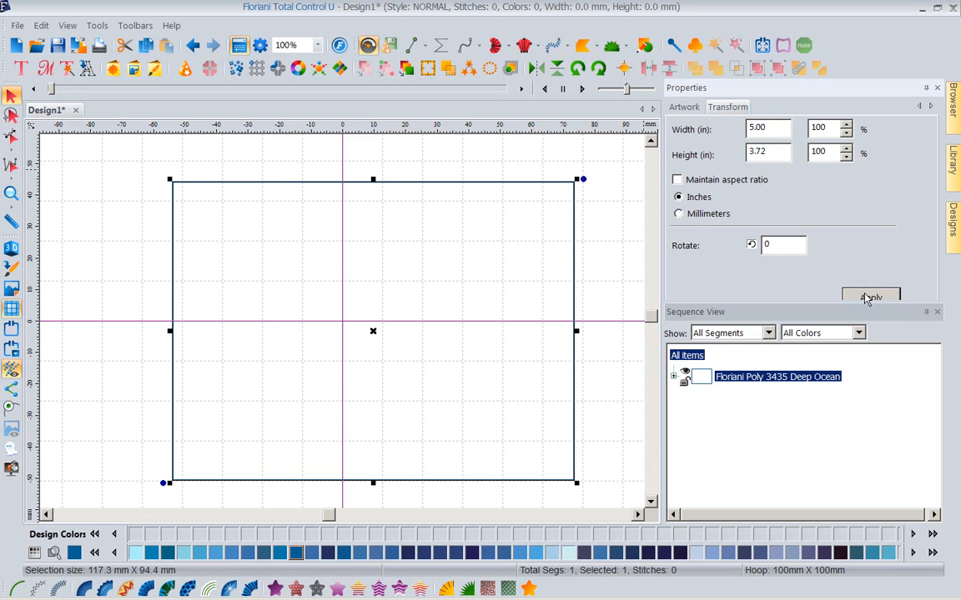
pyautogui.moveTo(765, 153); pyautogui.dragTo(705, 151)
pyautogui.write('5')
pyautogui.click(872, 298)
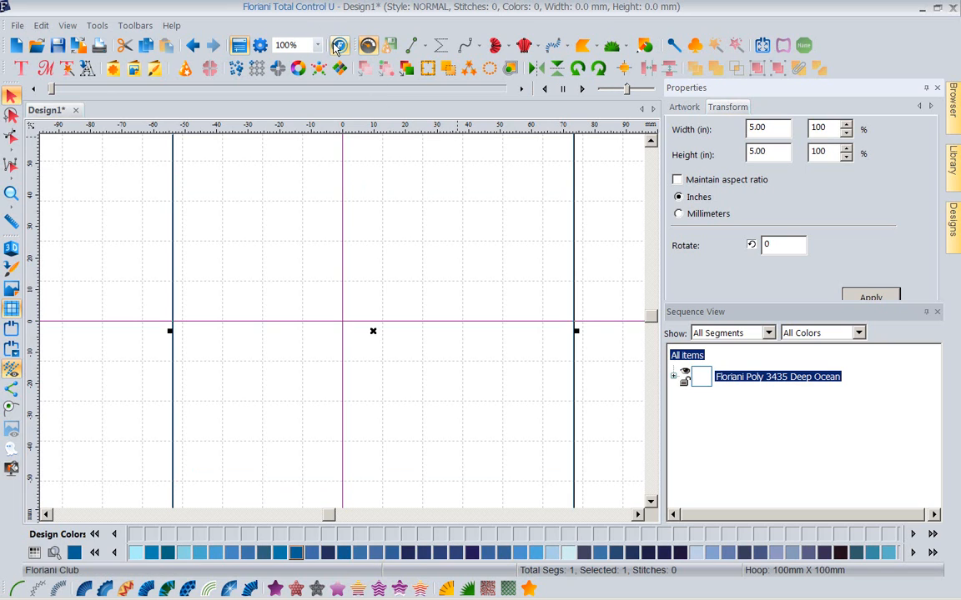
# - Move the whole square so its centre sits at the origin of the design area
pyautogui.click(288, 45)
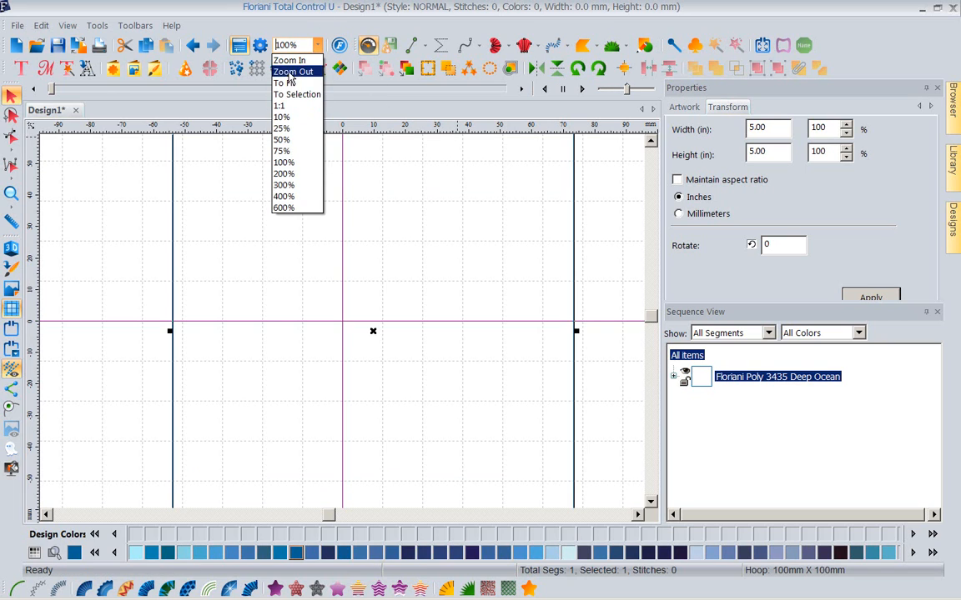
pyautogui.click(284, 82)
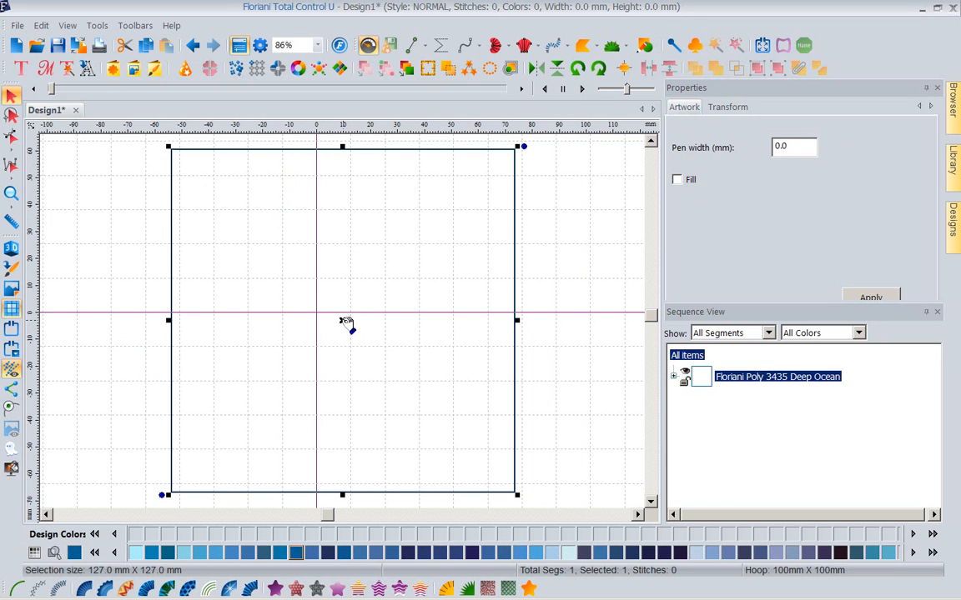
pyautogui.moveTo(344, 322); pyautogui.dragTo(317, 315)
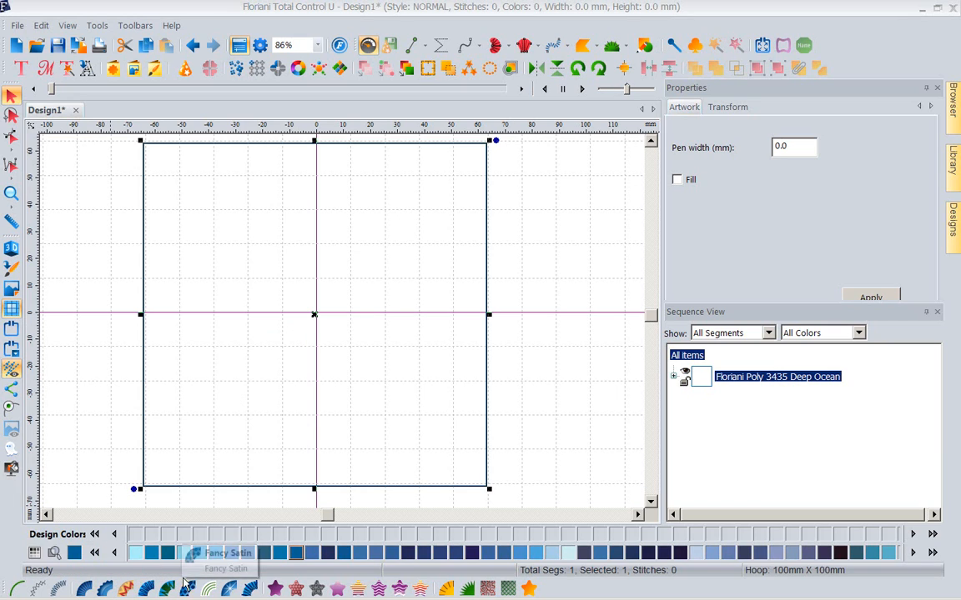
# - Give the square a motif fill with pattern 204 and a pattern size of 25 mm
pyautogui.click(318, 590)
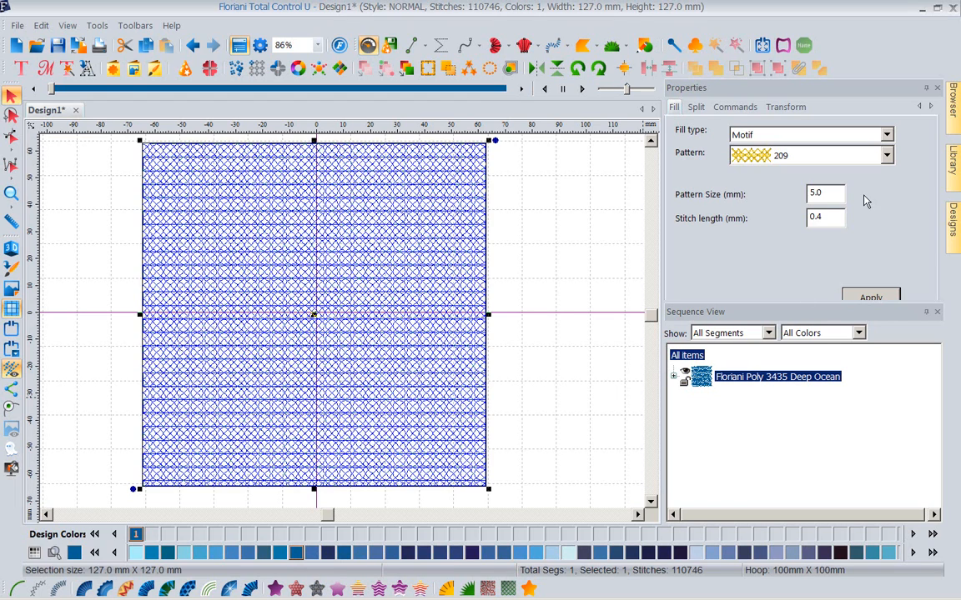
pyautogui.click(886, 157)
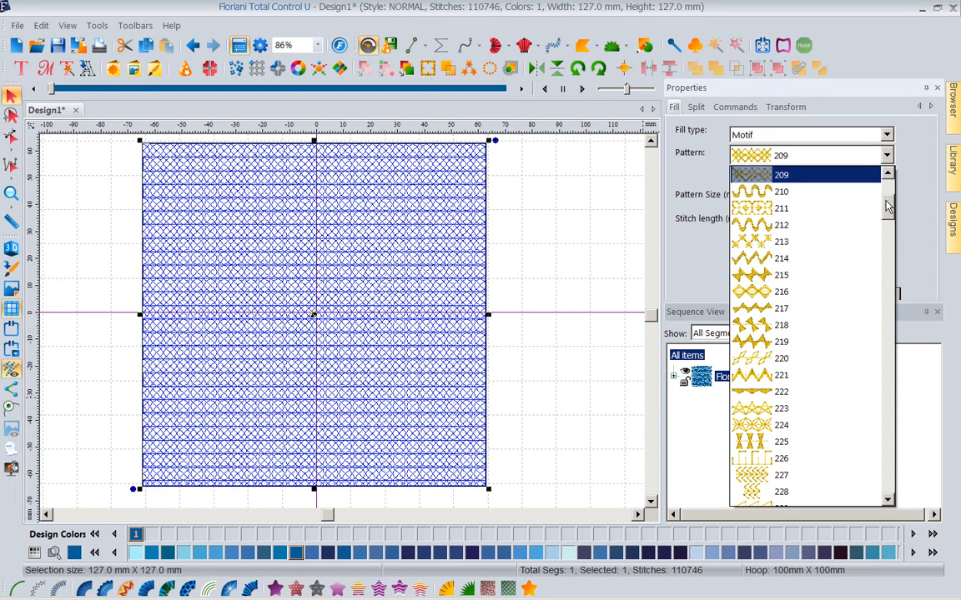
pyautogui.moveTo(888, 208)
pyautogui.mouseDown()
pyautogui.moveTo(887, 480)
pyautogui.moveTo(888, 191)
pyautogui.mouseUp()
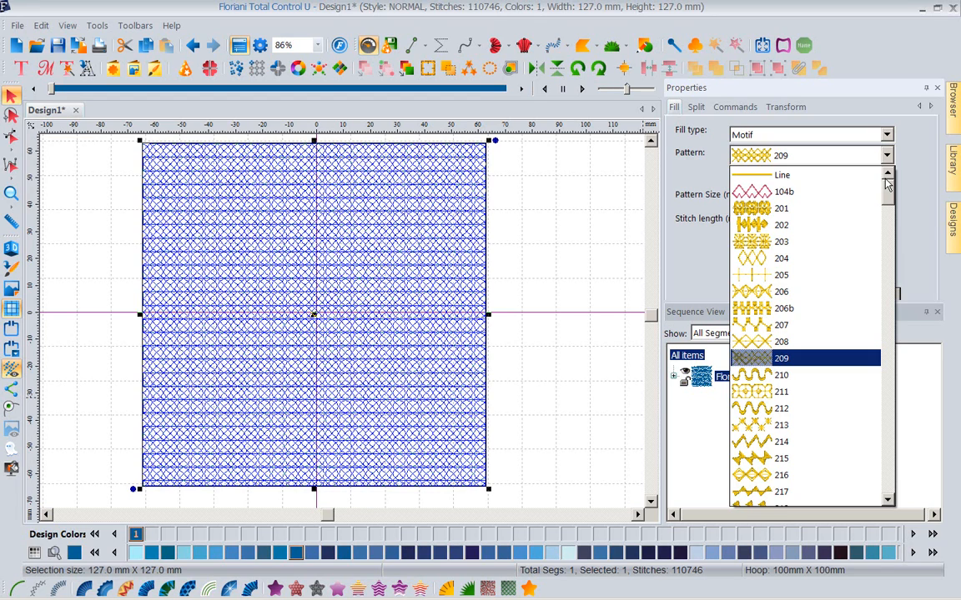
pyautogui.click(759, 263)
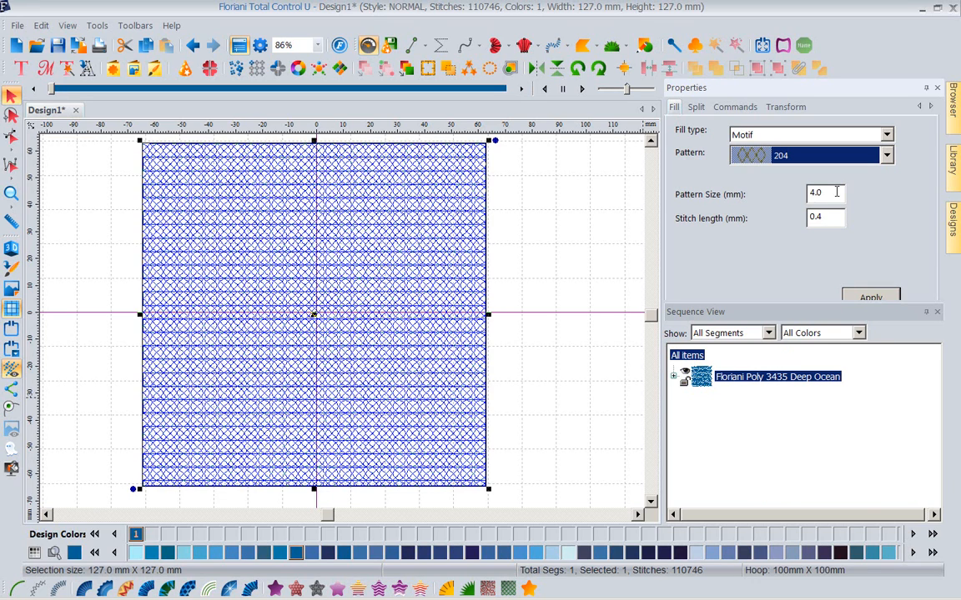
pyautogui.moveTo(831, 196); pyautogui.dragTo(793, 197)
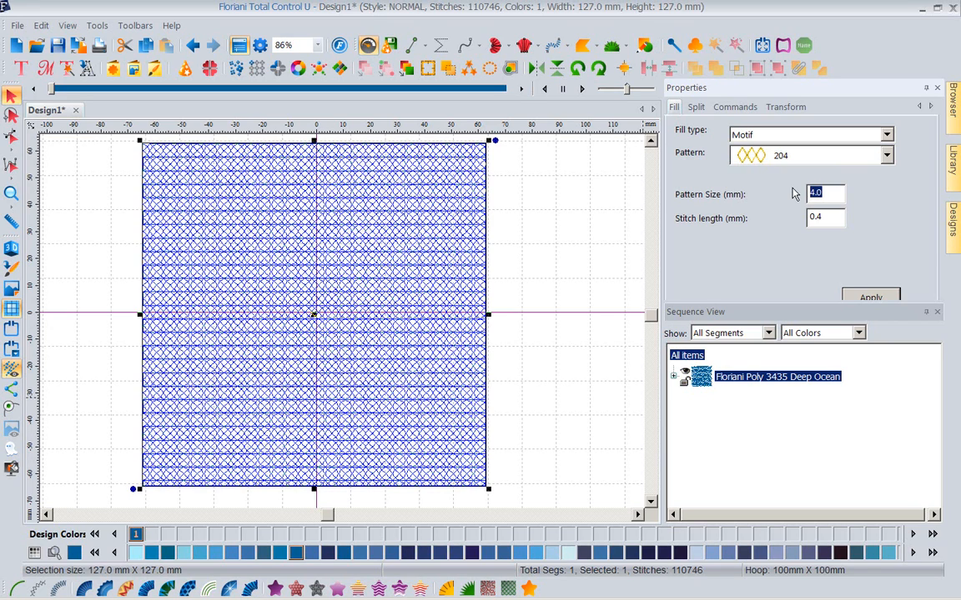
pyautogui.write('25')
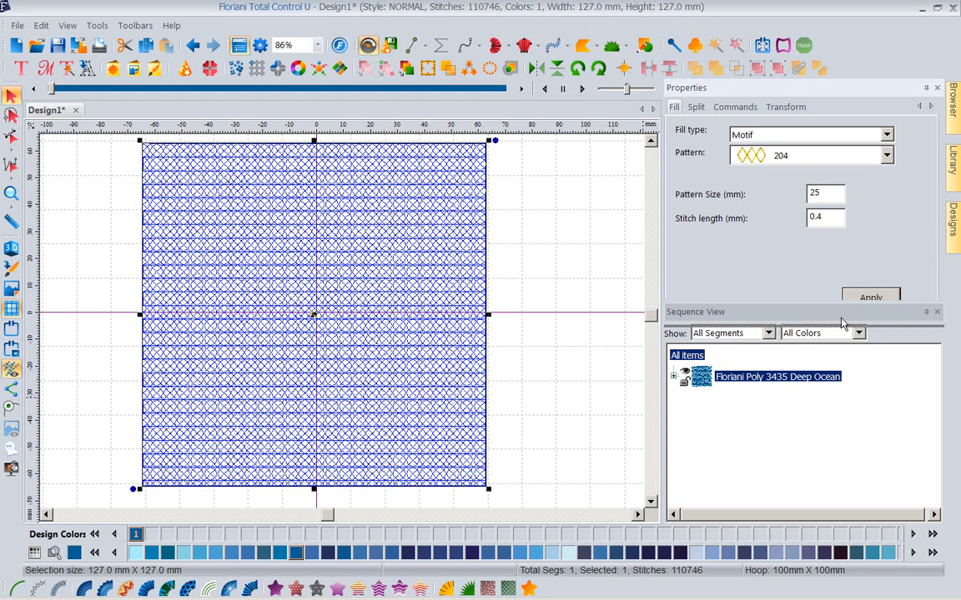
pyautogui.moveTo(818, 301); pyautogui.dragTo(818, 325)
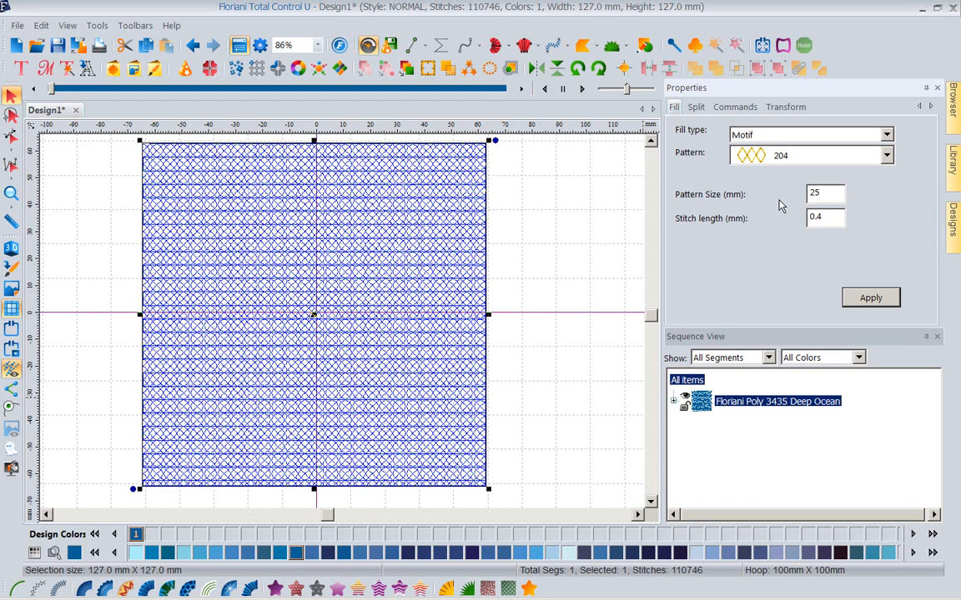
pyautogui.click(864, 300)
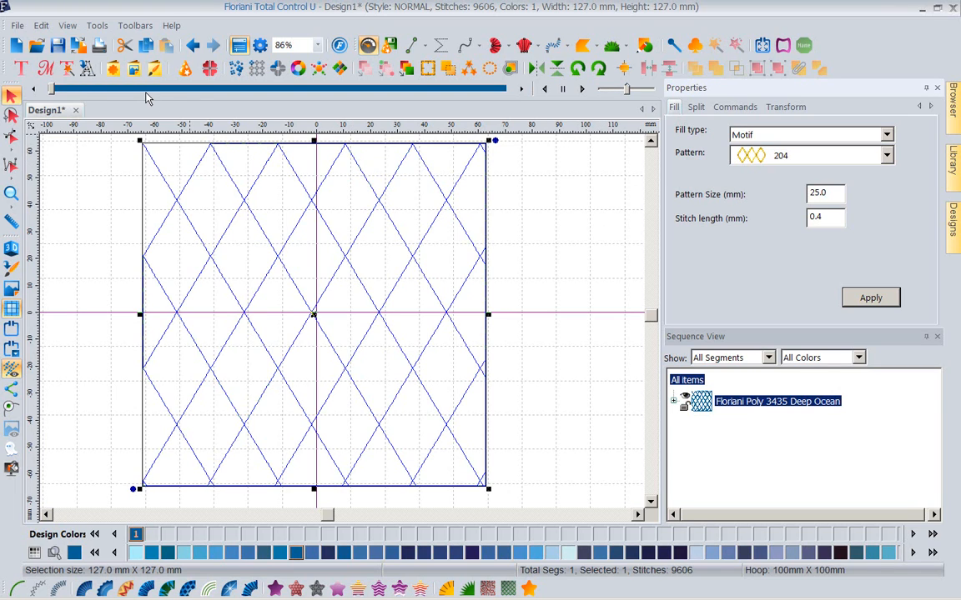
# - Insert the Fish shape from the Custom Shapes folder into the design
pyautogui.click(113, 72)
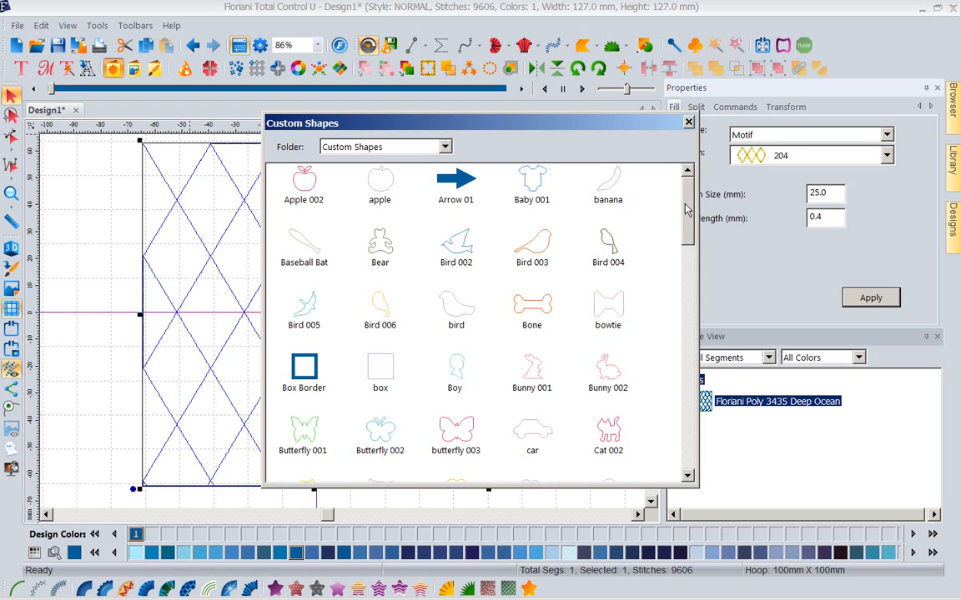
pyautogui.scroll(-4, 677, 225)
pyautogui.moveTo(682, 261); pyautogui.dragTo(682, 292)
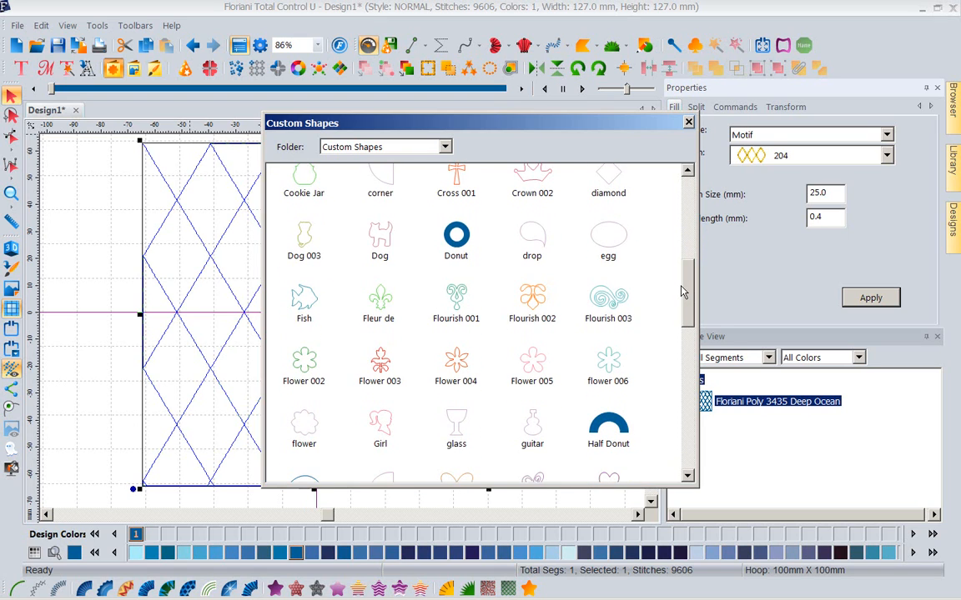
pyautogui.doubleClick(304, 300)
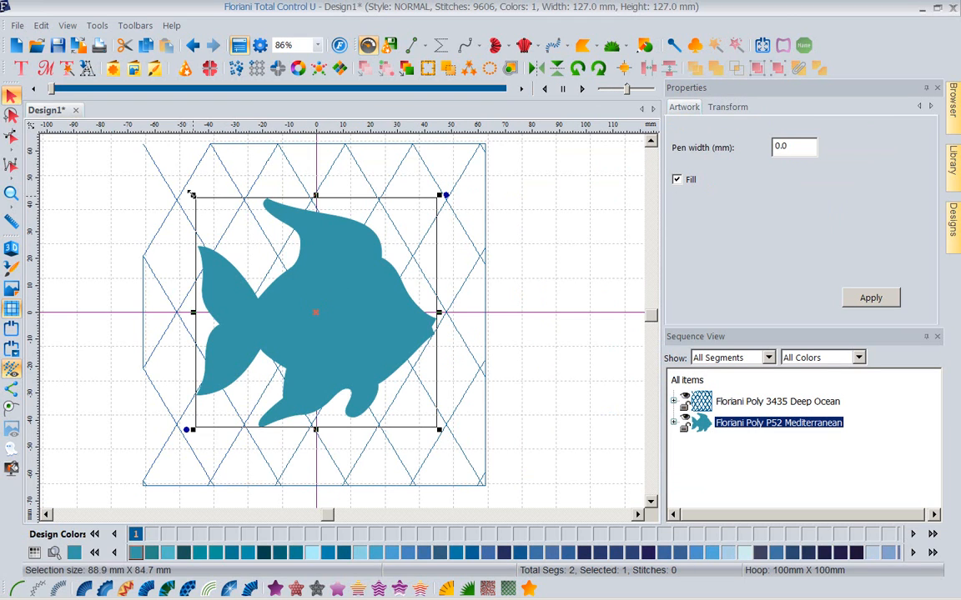
# - Shrink the fish to about 48 by 46 mm and move it to the centre of the square
pyautogui.moveTo(192, 195); pyautogui.dragTo(309, 296)
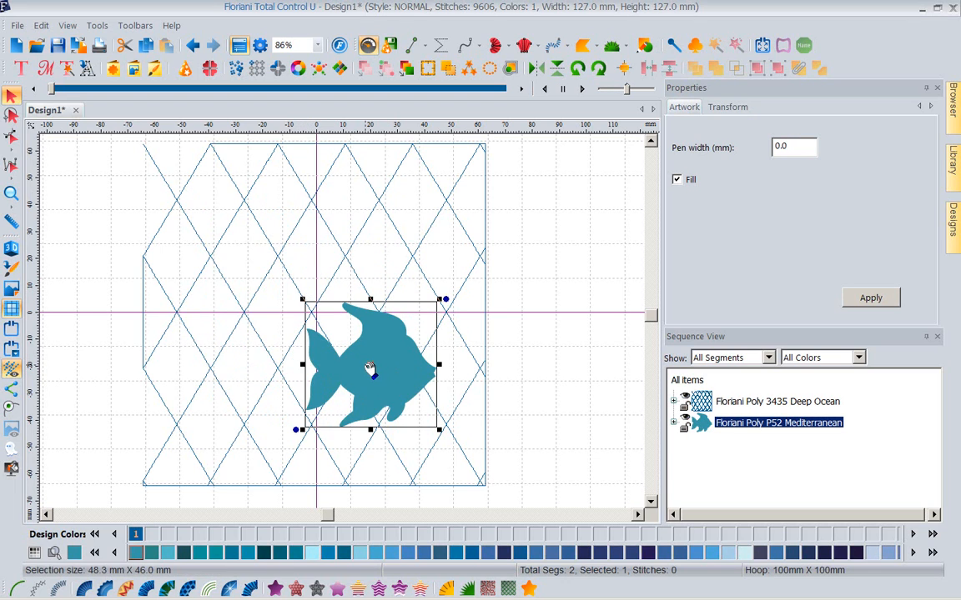
pyautogui.moveTo(351, 361); pyautogui.dragTo(318, 311)
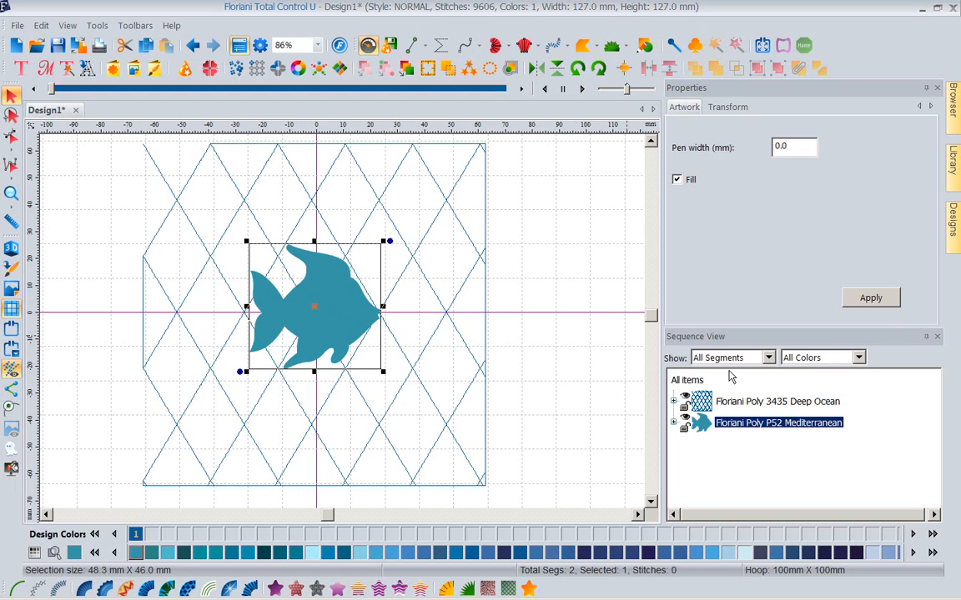
# - Combine the square and the fish into one motif fill with a fish-shaped opening
pyautogui.hotkey('ctrl', 'a')
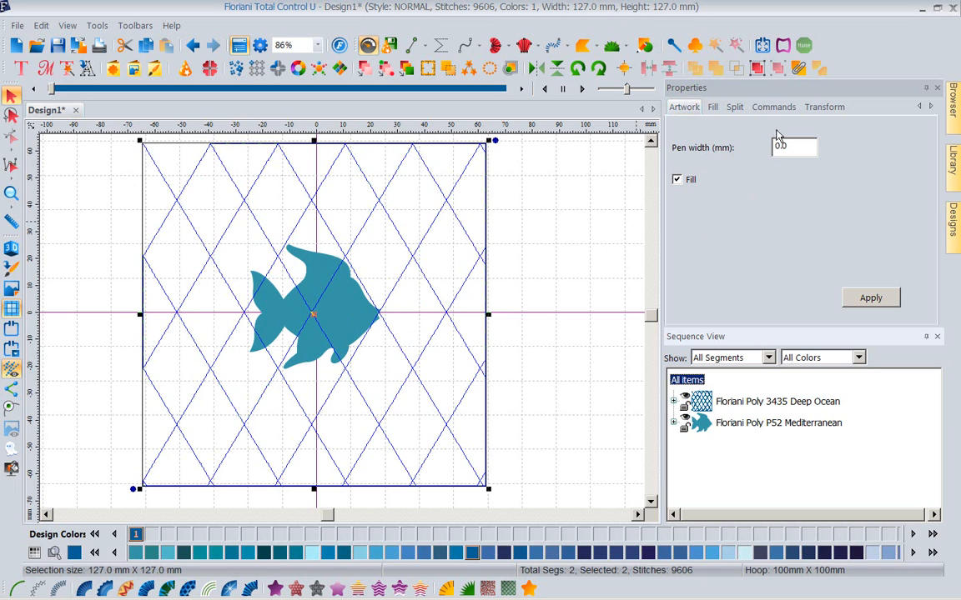
pyautogui.click(798, 68)
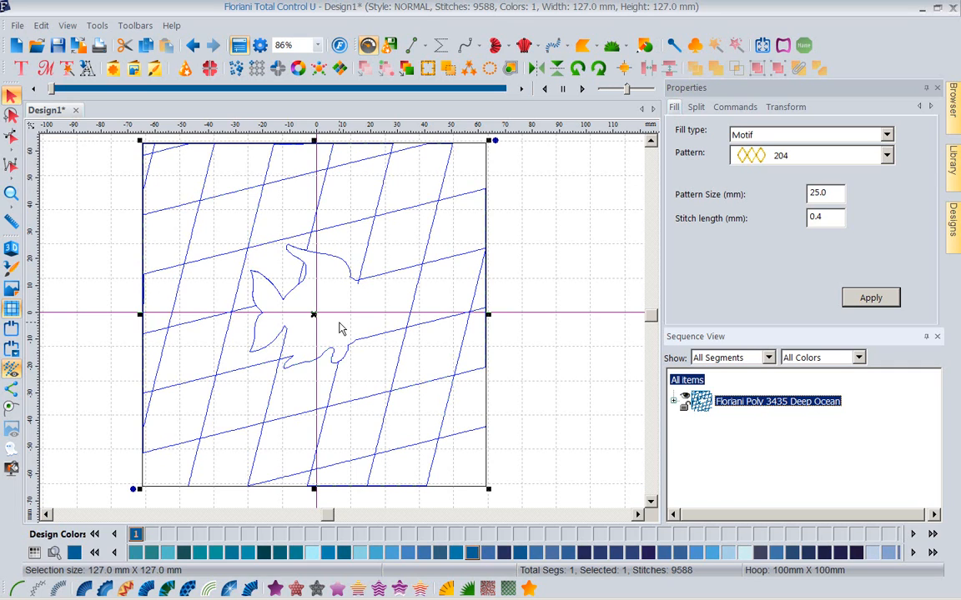
# - Insert another Fish shape from the Custom Shapes folder into the design
pyautogui.click(113, 71)
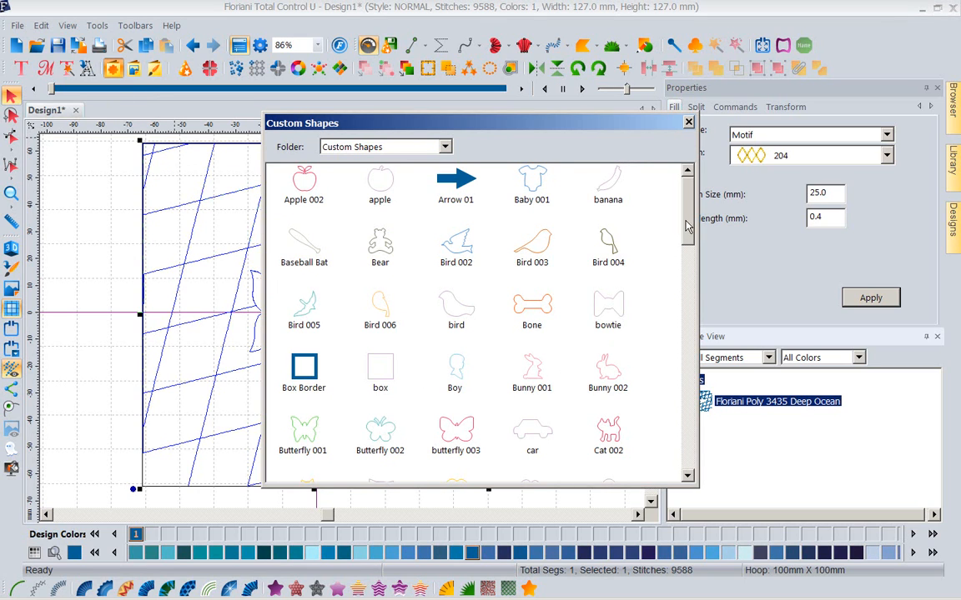
pyautogui.scroll(-5, 621, 209)
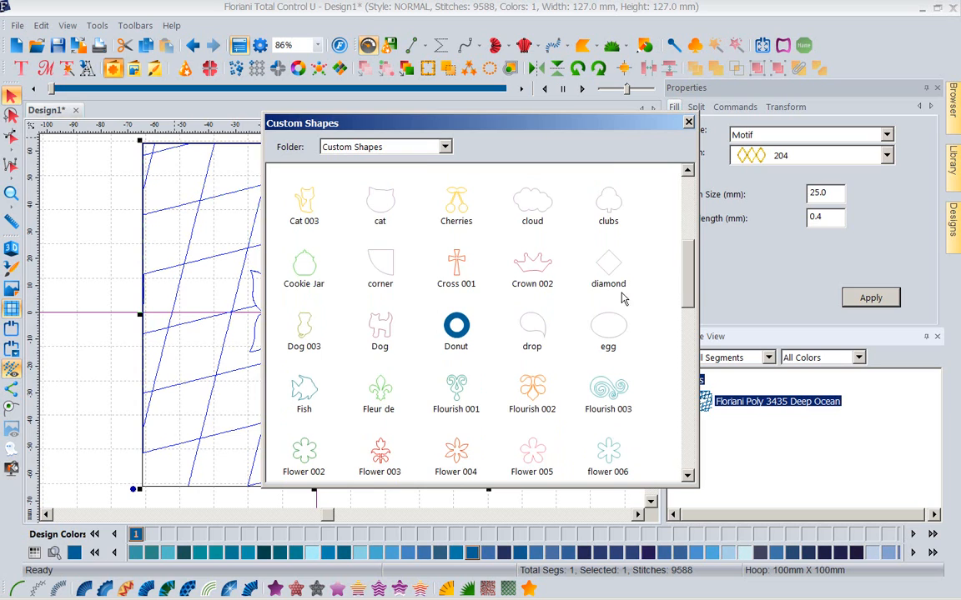
pyautogui.doubleClick(301, 391)
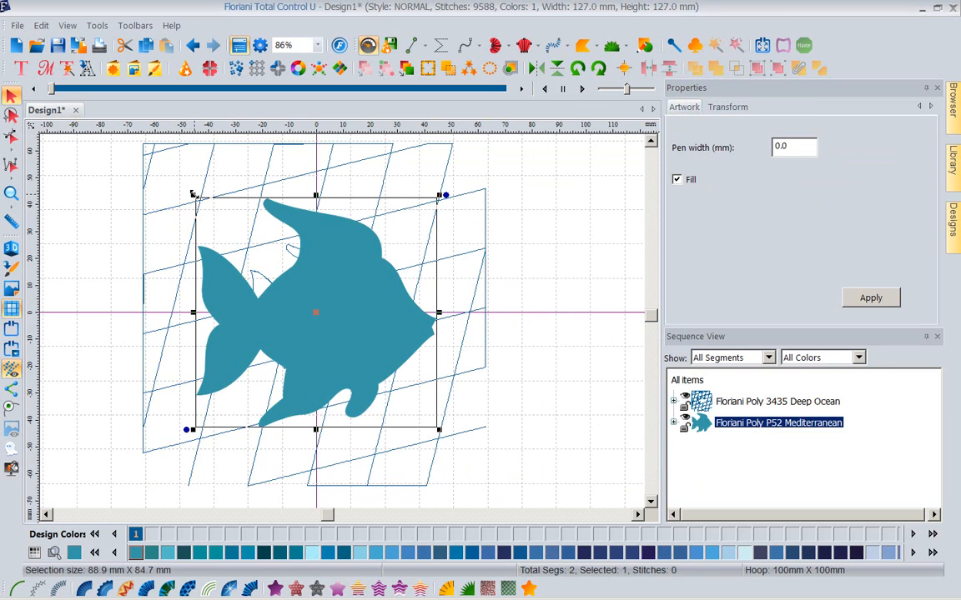
# - Fit the new fish over the fish-shaped opening at about 50 by 48 mm and convert it to a satin appliqué
pyautogui.moveTo(192, 194); pyautogui.dragTo(273, 272)
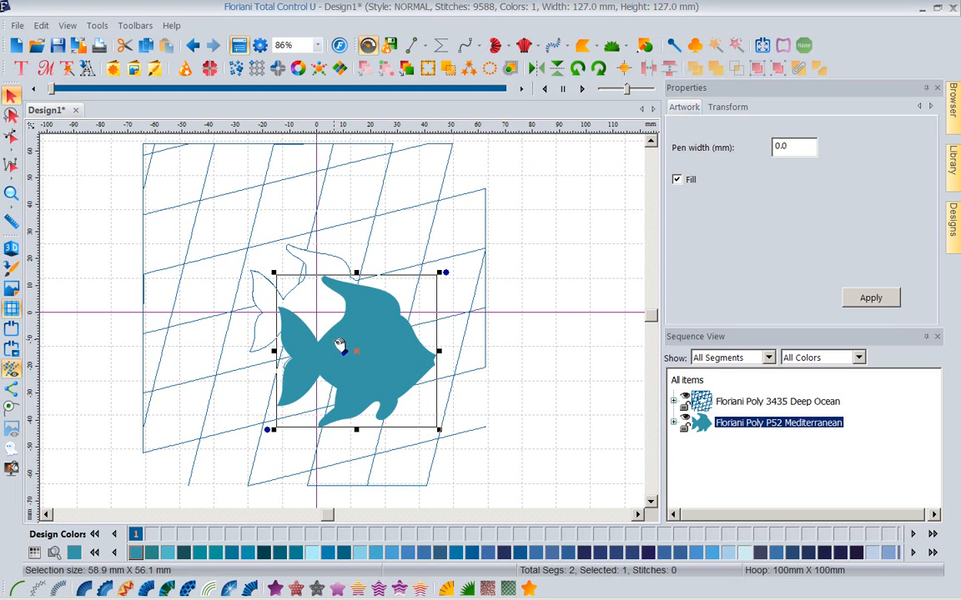
pyautogui.moveTo(356, 350); pyautogui.dragTo(331, 311)
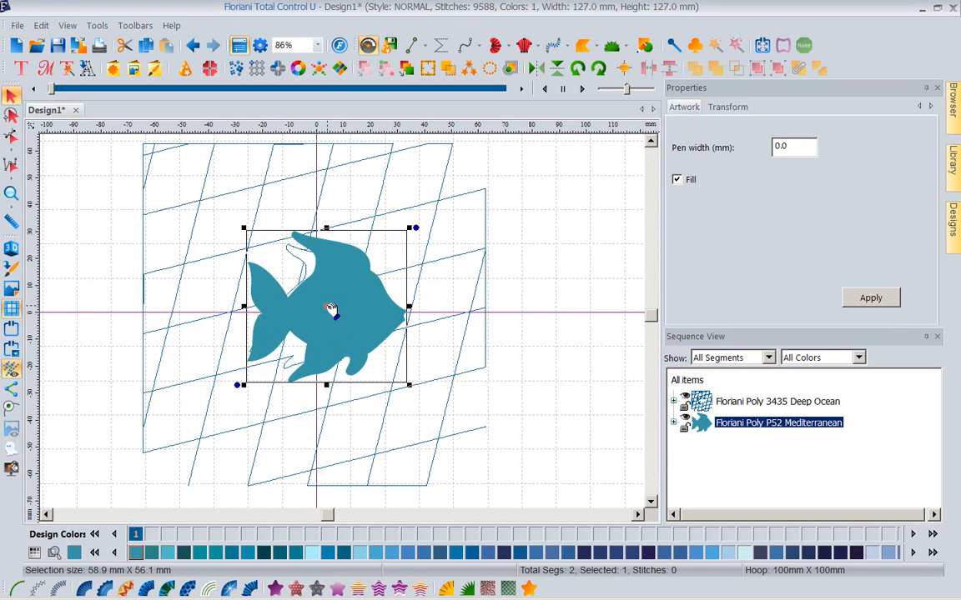
pyautogui.moveTo(242, 226); pyautogui.dragTo(266, 251)
pyautogui.moveTo(343, 323); pyautogui.dragTo(319, 311)
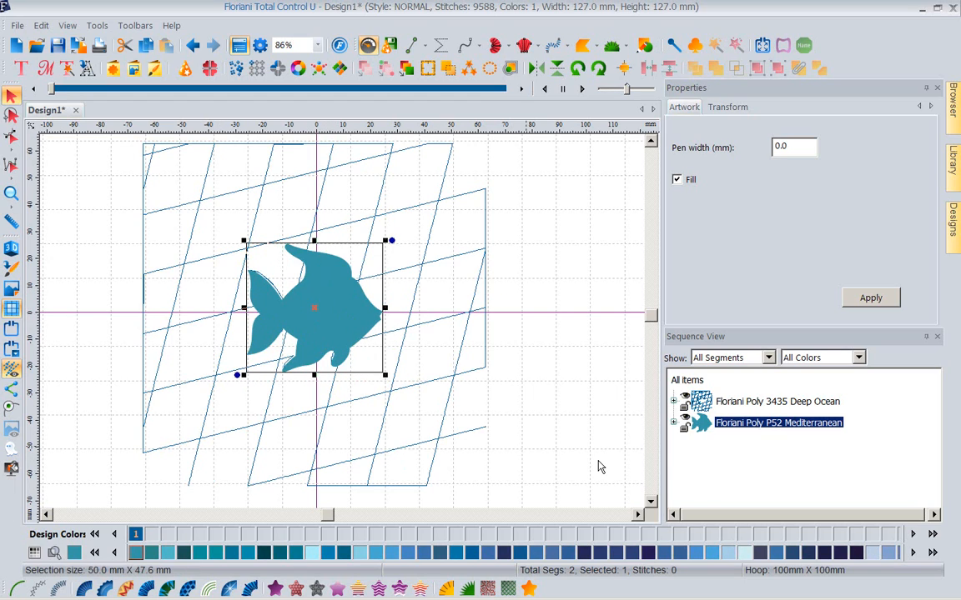
pyautogui.click(467, 588)
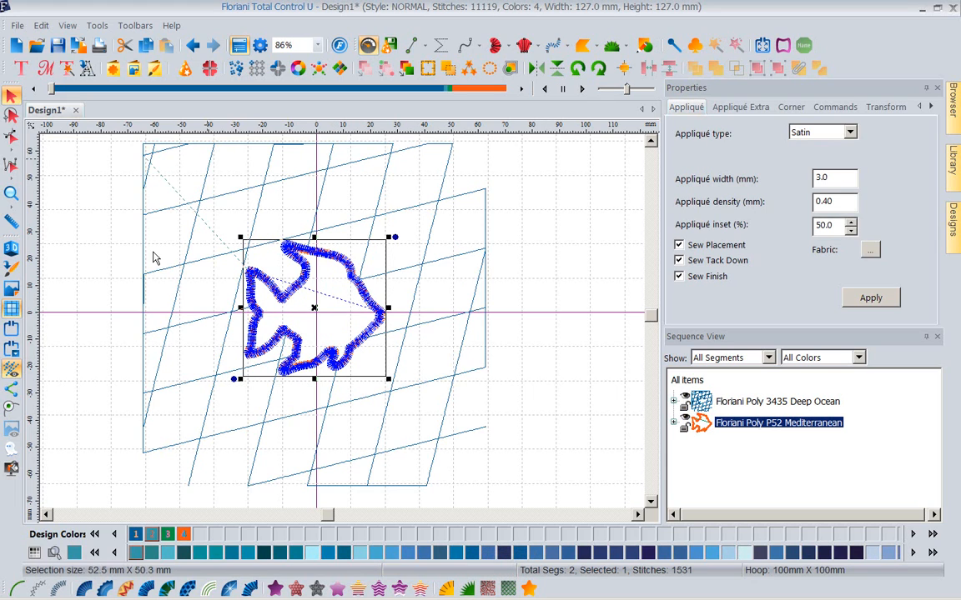
# - Duplicate the motif-filled square with its fish opening and convert the copy to a run stitch outline
pyautogui.click(426, 152)
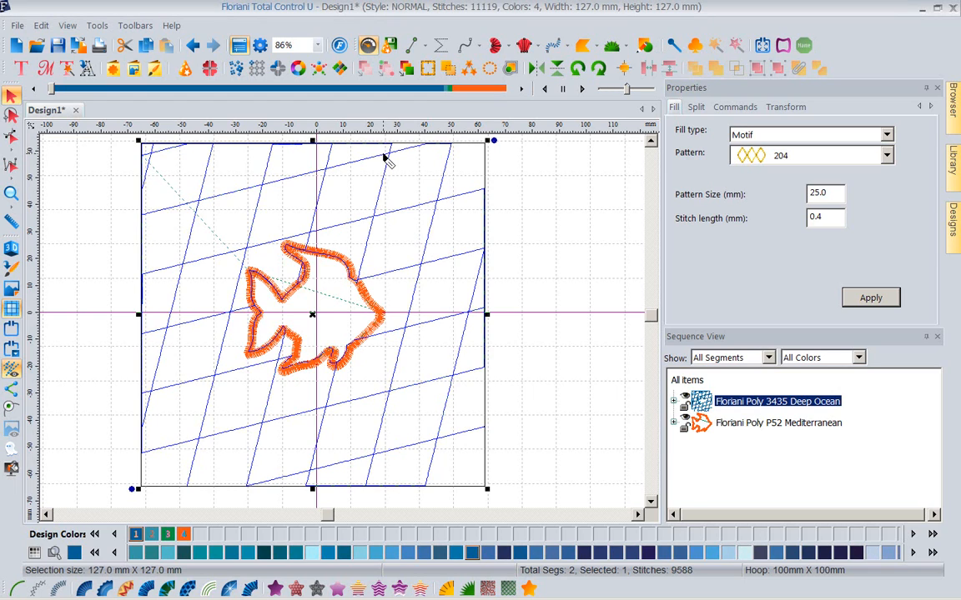
pyautogui.rightClick(386, 158)
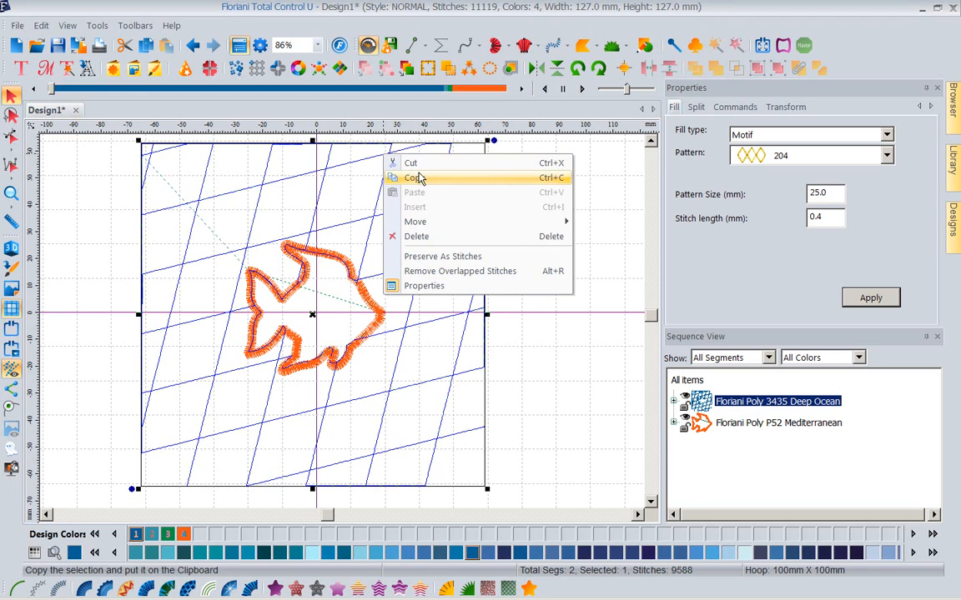
pyautogui.click(419, 177)
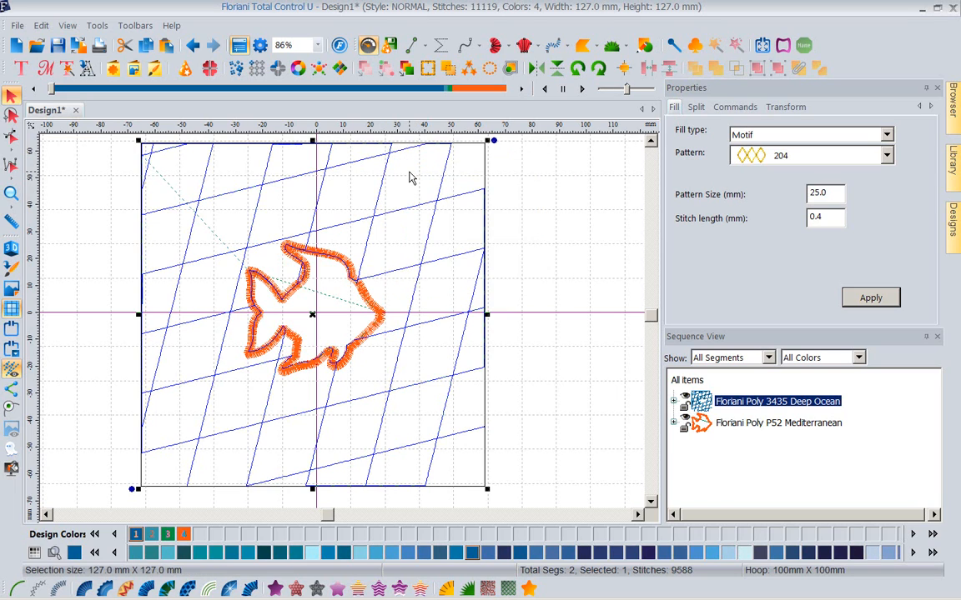
pyautogui.rightClick(371, 156)
pyautogui.click(397, 194)
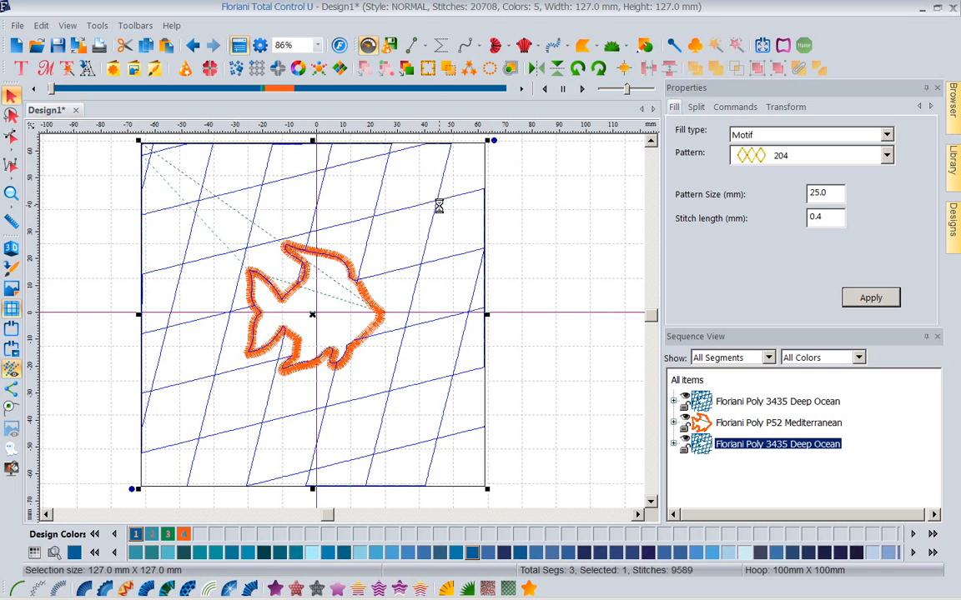
pyautogui.click(18, 588)
pyautogui.click(578, 271)
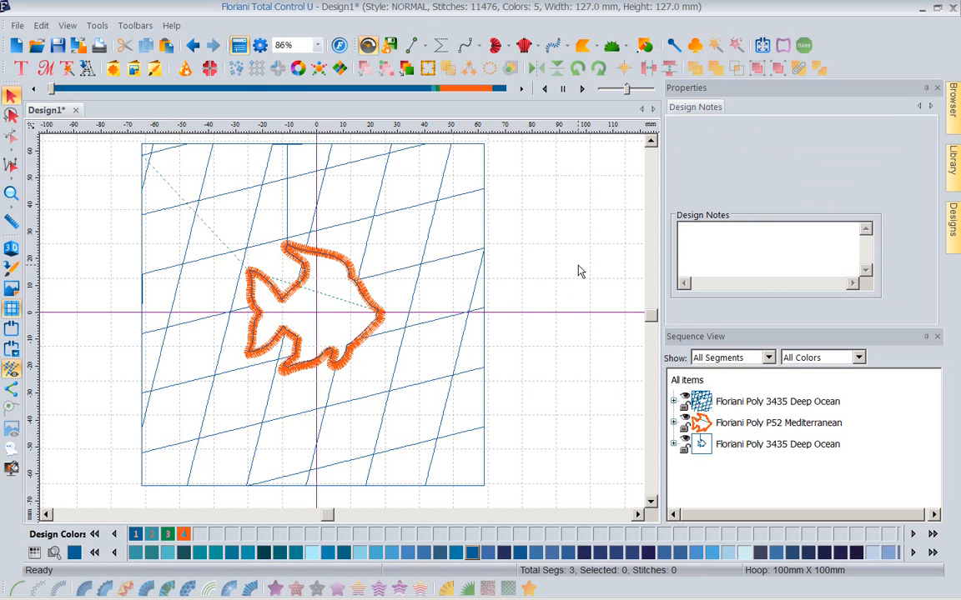
pyautogui.click(455, 203)
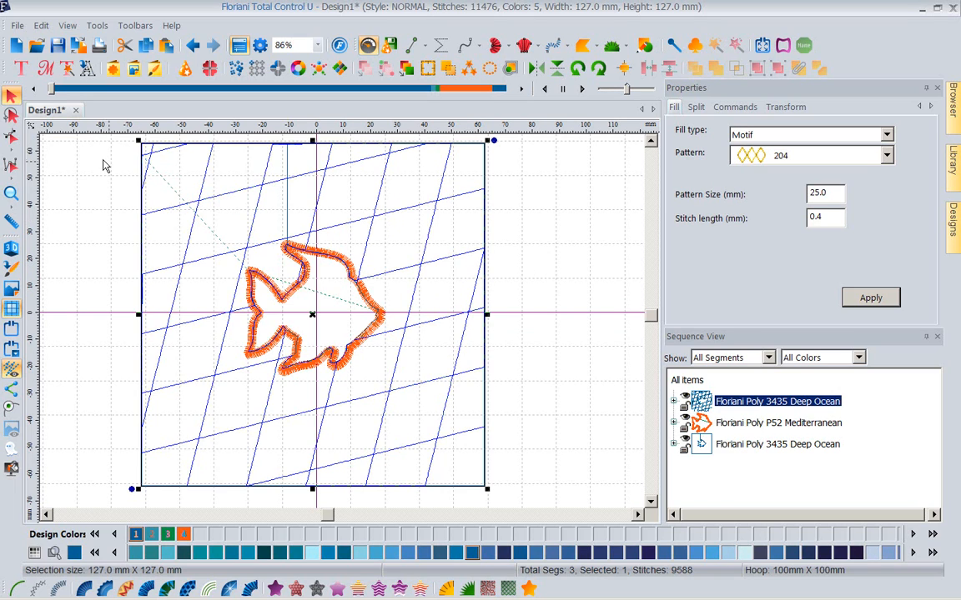
# - Start a new design and draw a rectangle about 88 mm wide and 93 mm high
pyautogui.click(17, 46)
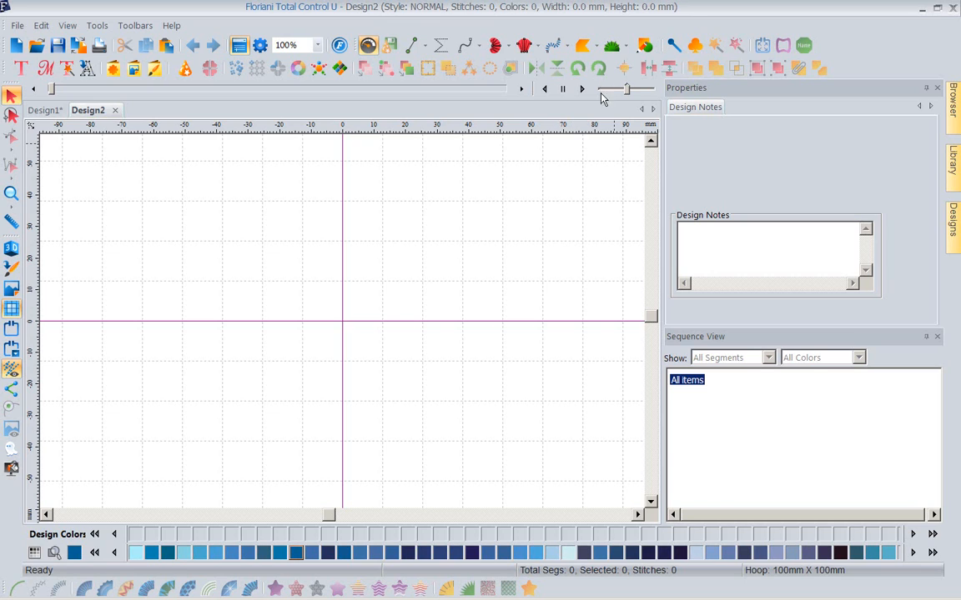
pyautogui.click(640, 50)
pyautogui.click(639, 66)
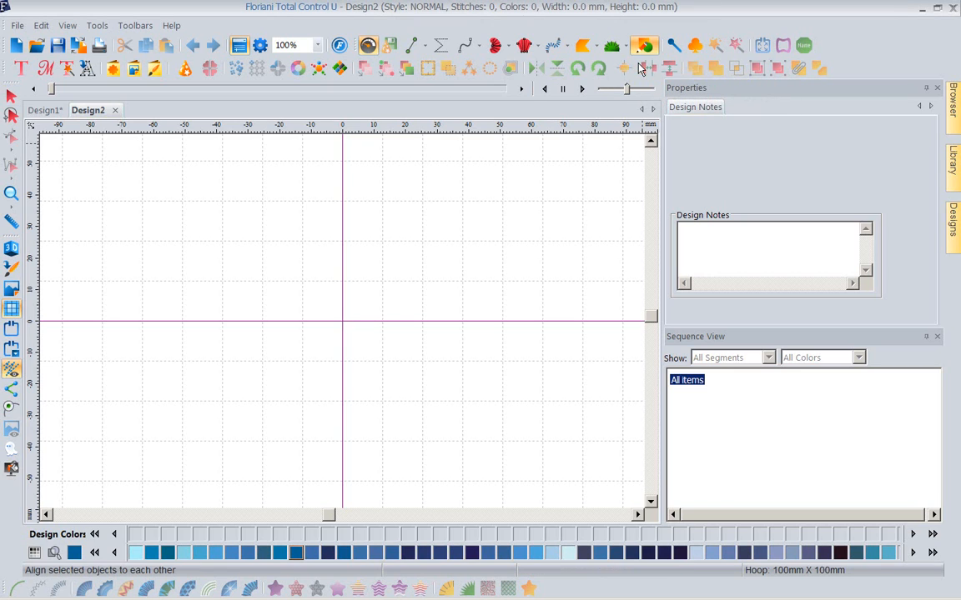
pyautogui.moveTo(241, 189); pyautogui.dragTo(522, 483)
# - Resize the rectangle to a square 9 inches wide and 9 inches high
pyautogui.click(730, 108)
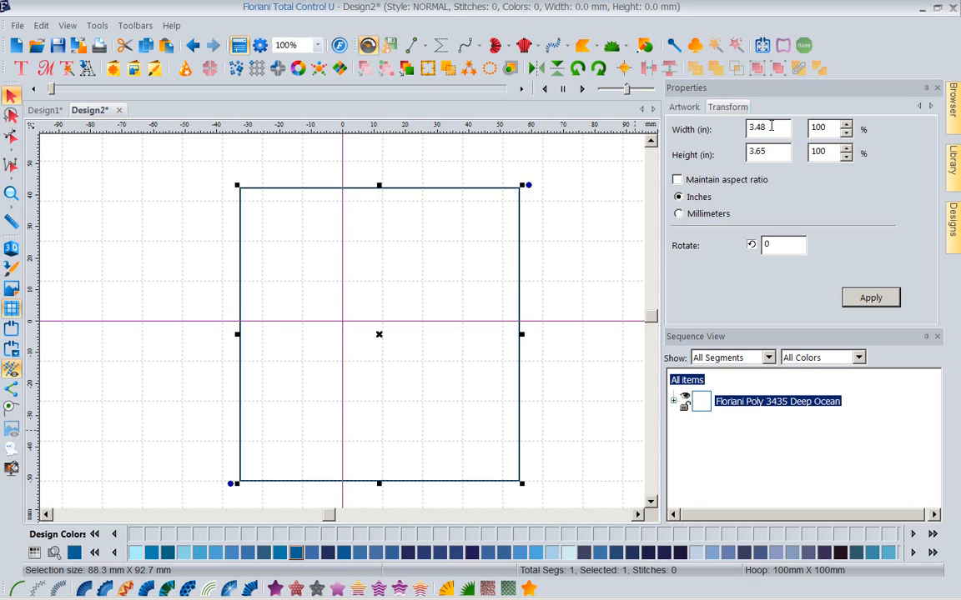
pyautogui.moveTo(765, 129); pyautogui.dragTo(708, 129)
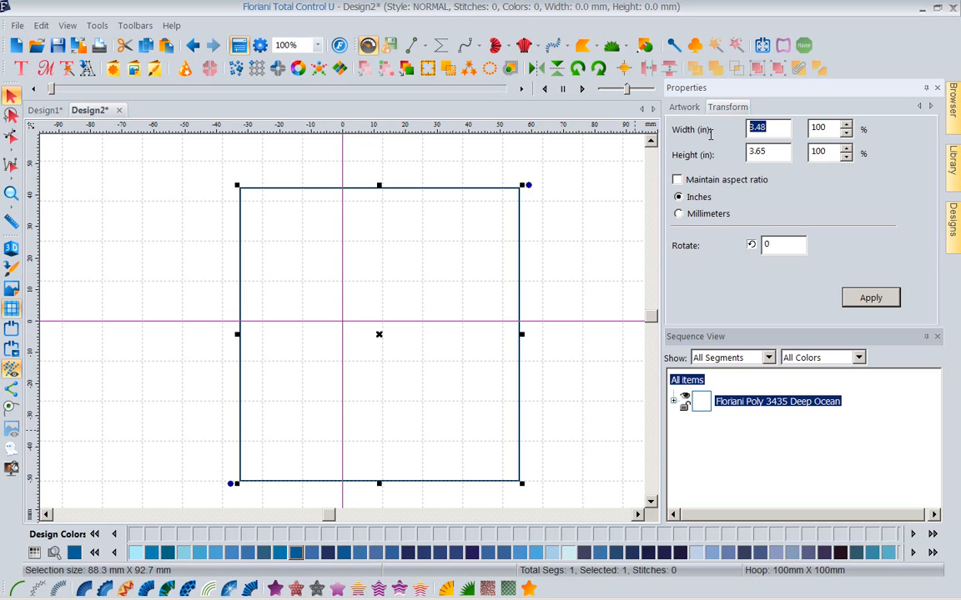
pyautogui.write('9')
pyautogui.moveTo(755, 151); pyautogui.dragTo(704, 152)
pyautogui.moveTo(771, 156); pyautogui.dragTo(721, 153)
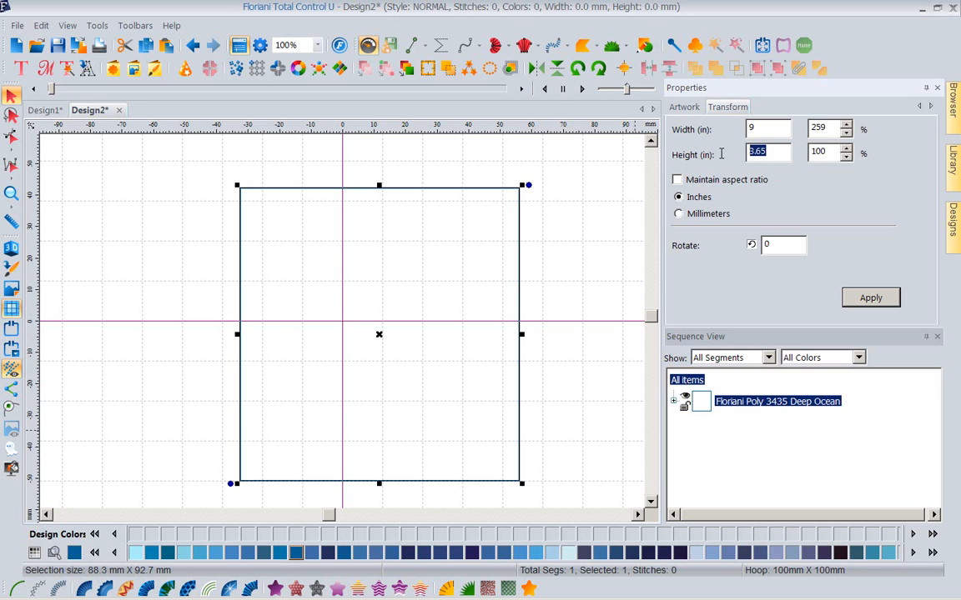
pyautogui.write('9')
pyautogui.click(869, 300)
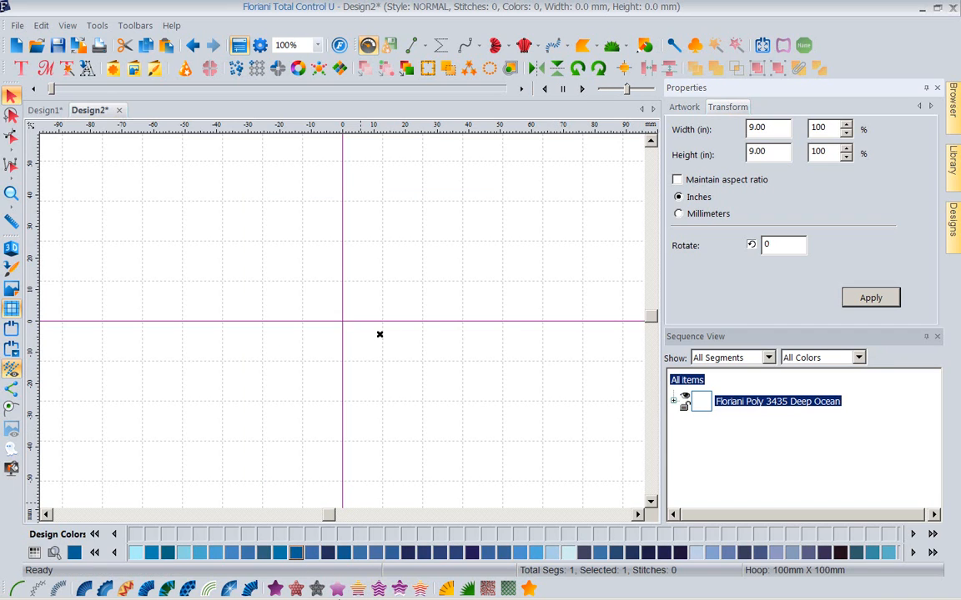
# - Convert the 9-inch square to a motif fill
pyautogui.moveTo(323, 599)
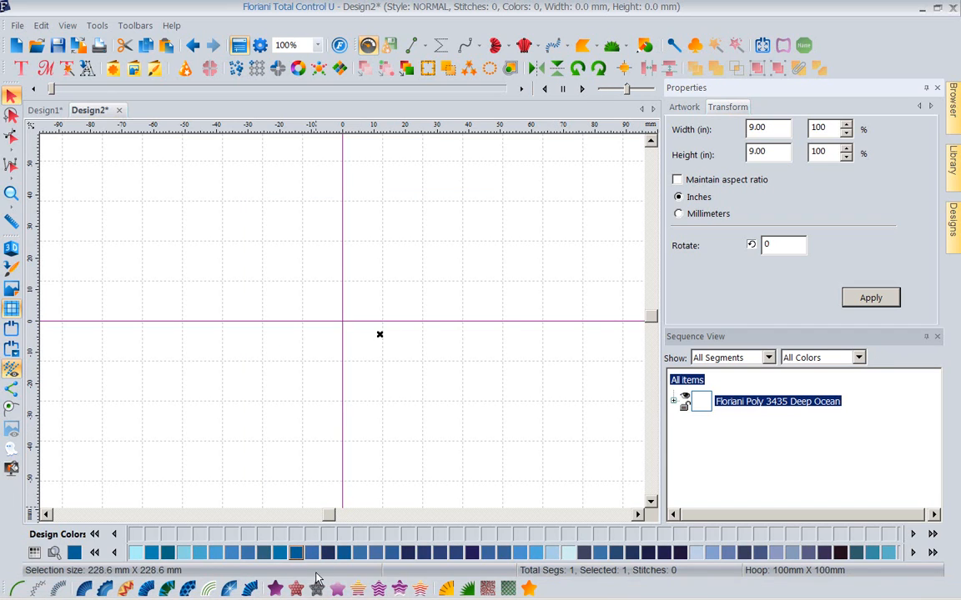
pyautogui.click(317, 589)
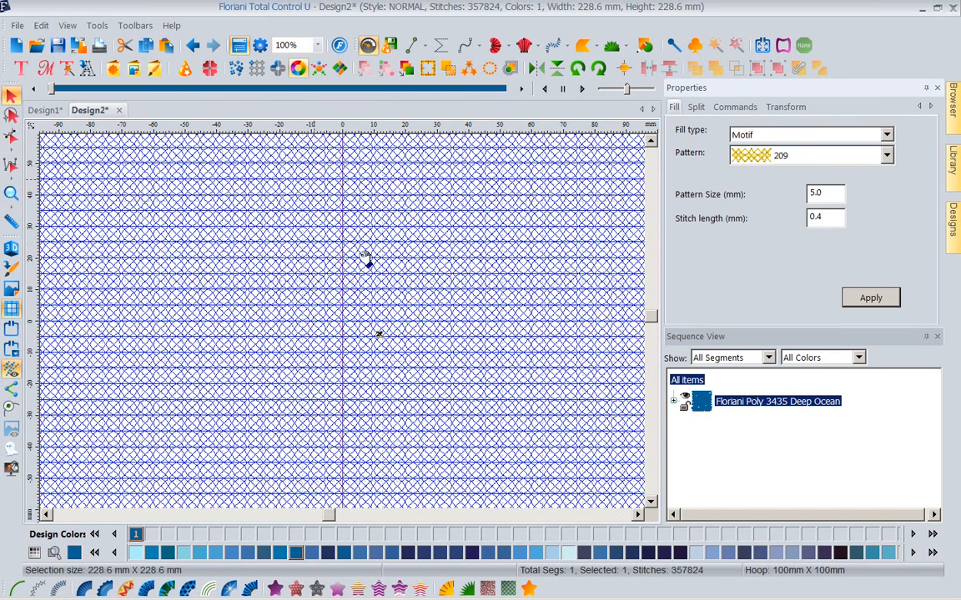
pyautogui.click(289, 45)
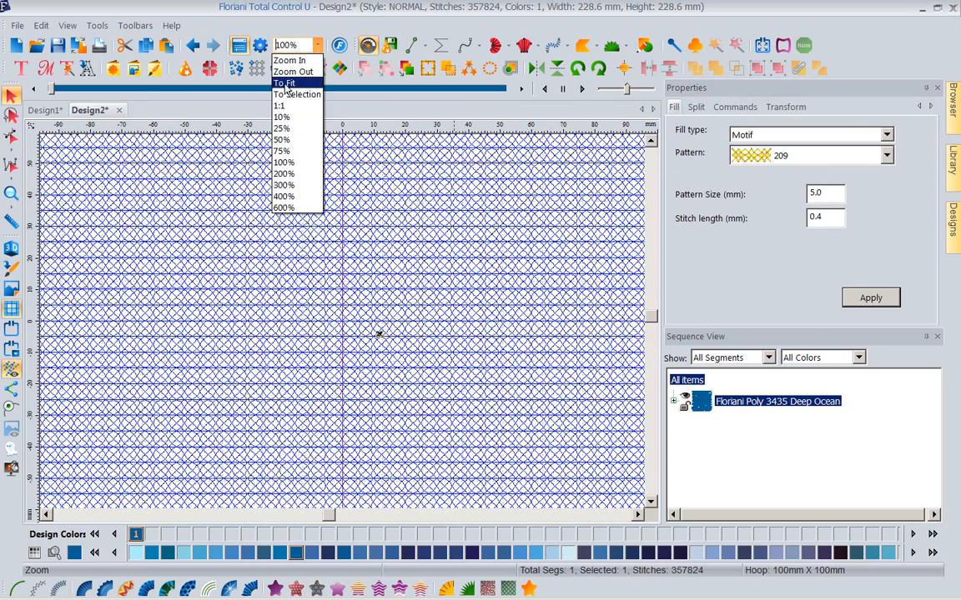
pyautogui.click(290, 92)
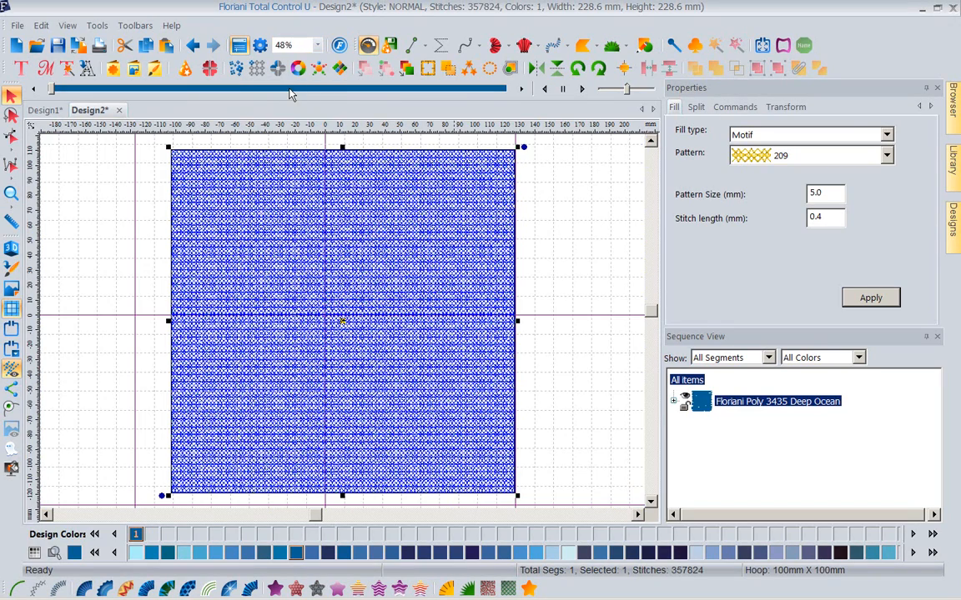
# - Change the square's motif pattern to f074 and apply a pattern size of 25 mm
pyautogui.click(886, 155)
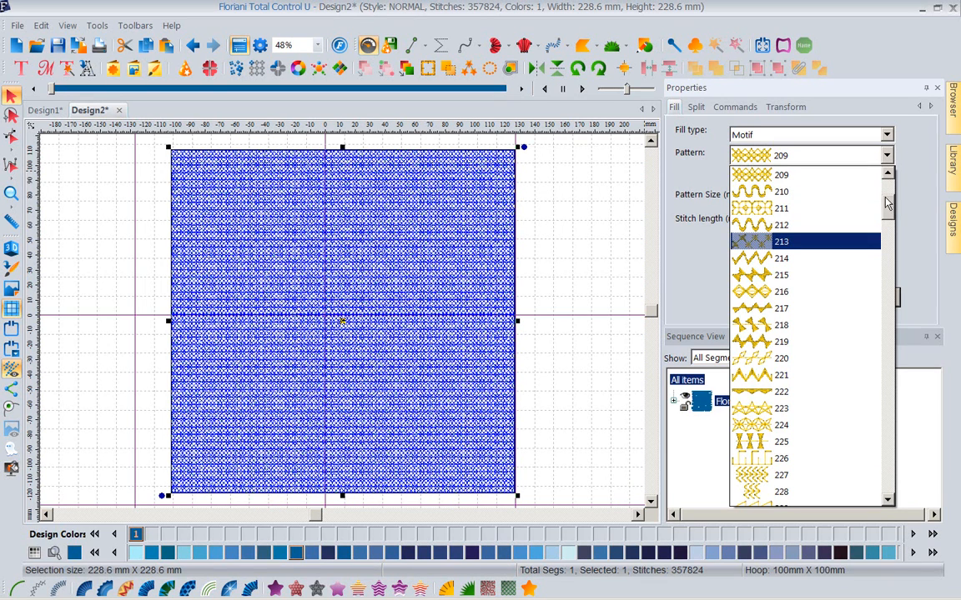
pyautogui.moveTo(891, 200); pyautogui.dragTo(897, 355)
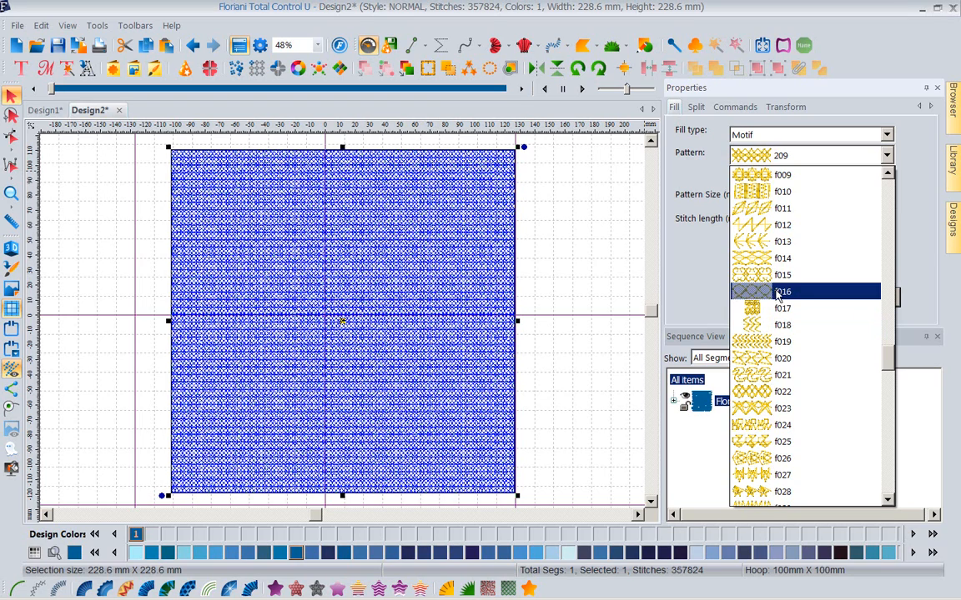
pyautogui.moveTo(894, 352); pyautogui.dragTo(890, 422)
pyautogui.scroll(-1, 890, 422)
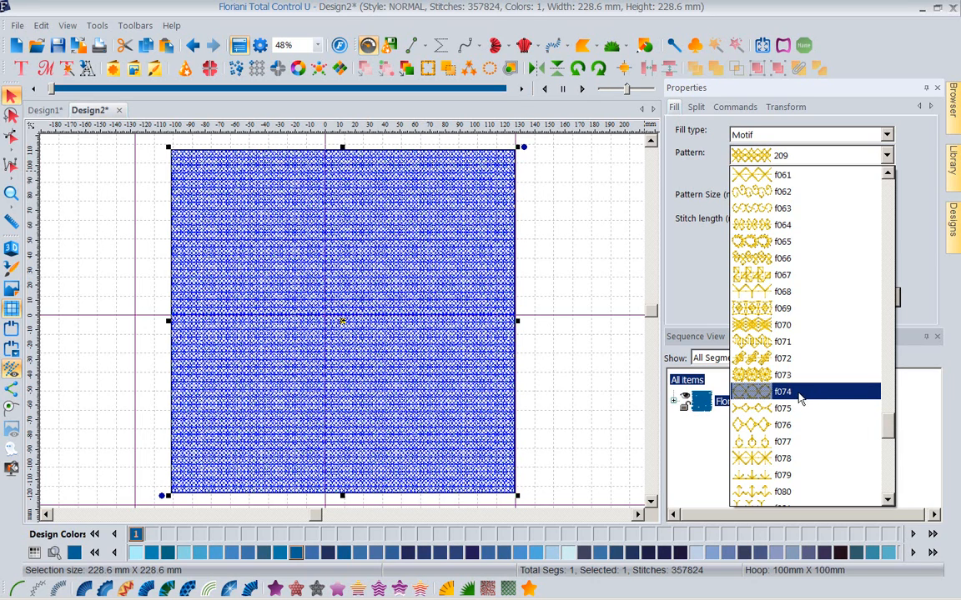
pyautogui.click(763, 391)
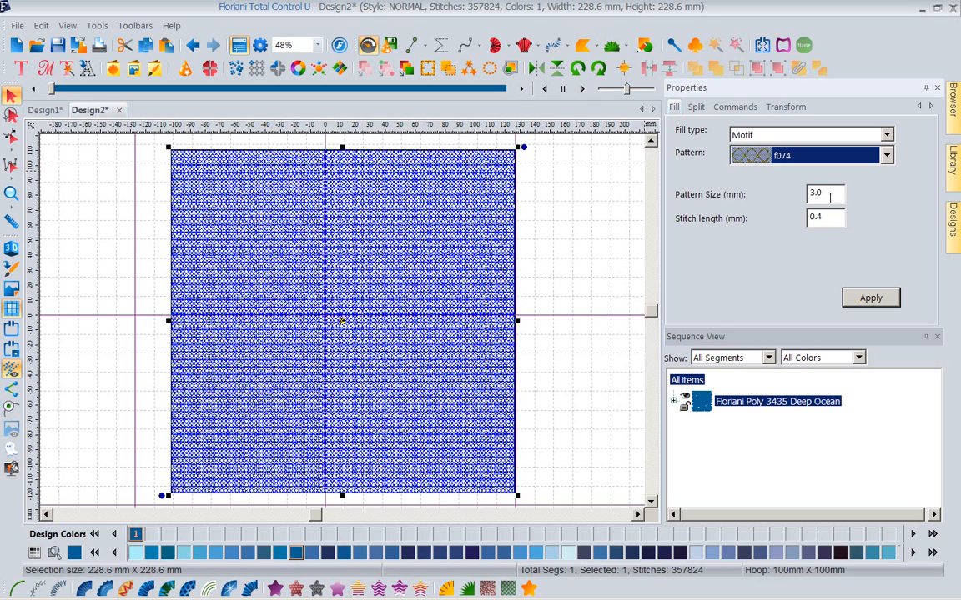
pyautogui.press('Tab')
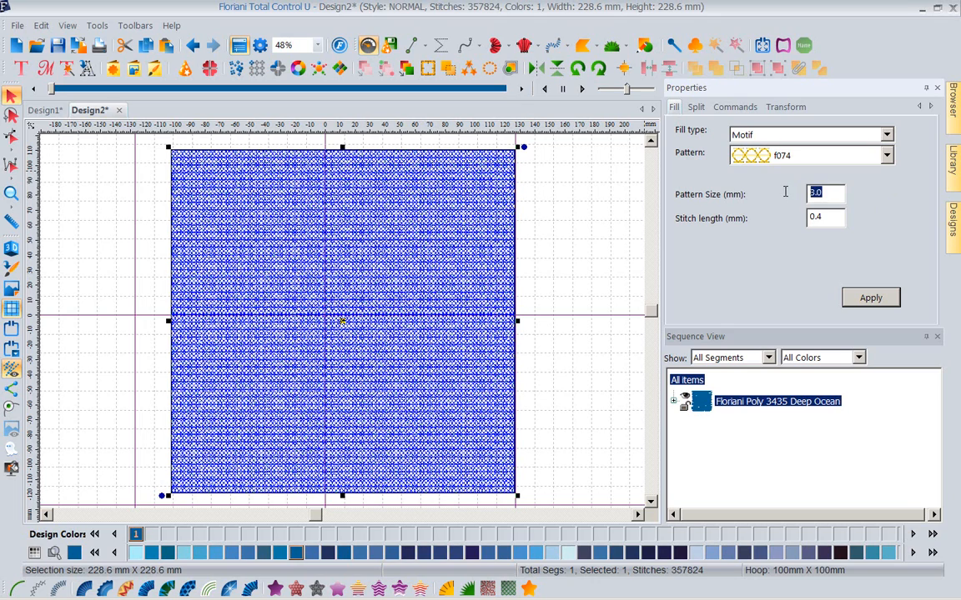
pyautogui.write('25')
pyautogui.click(862, 305)
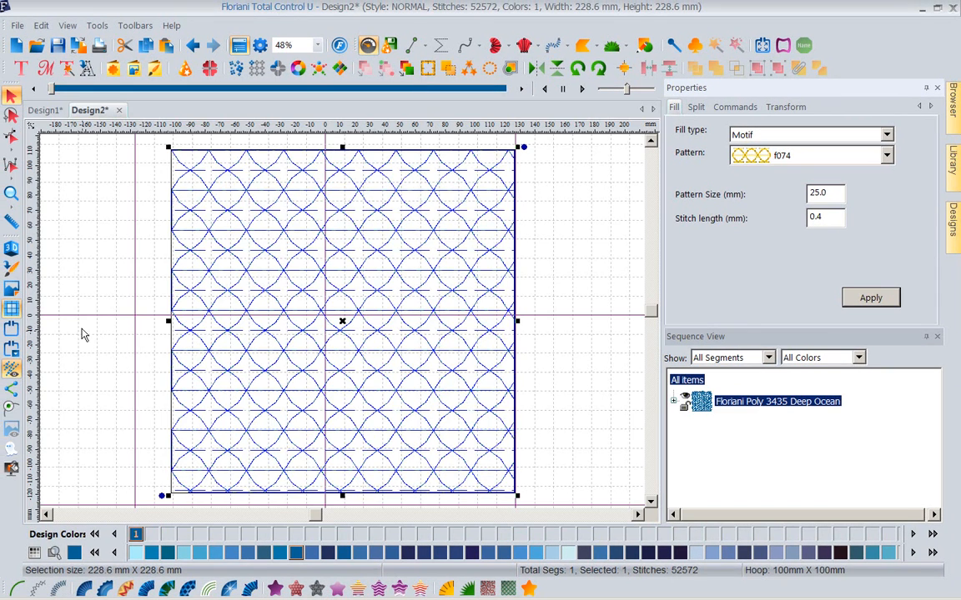
# - Hide the grid and set the square's motif pattern size to 30 mm
pyautogui.click(12, 307)
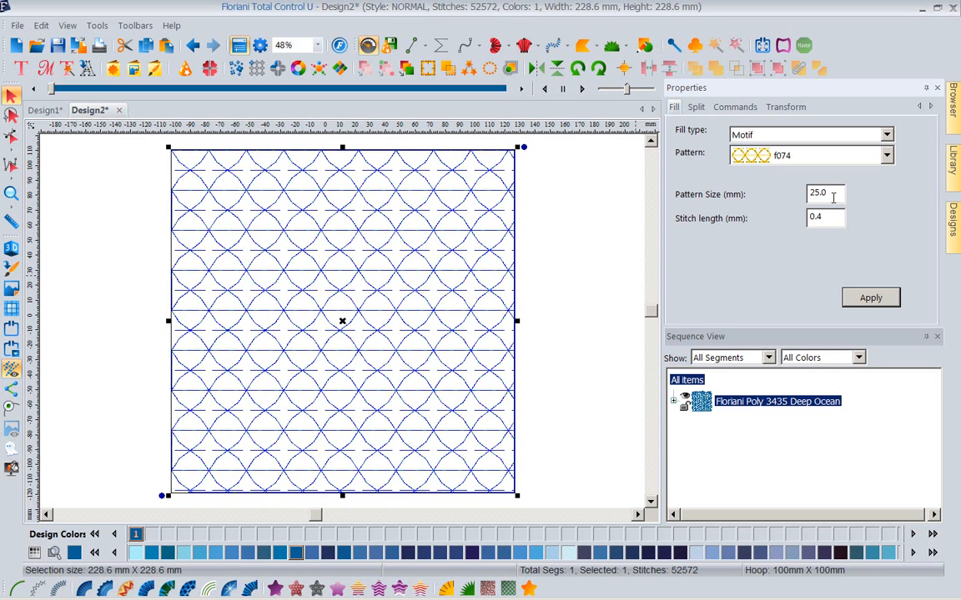
pyautogui.doubleClick(832, 196)
pyautogui.write('30')
pyautogui.click(863, 303)
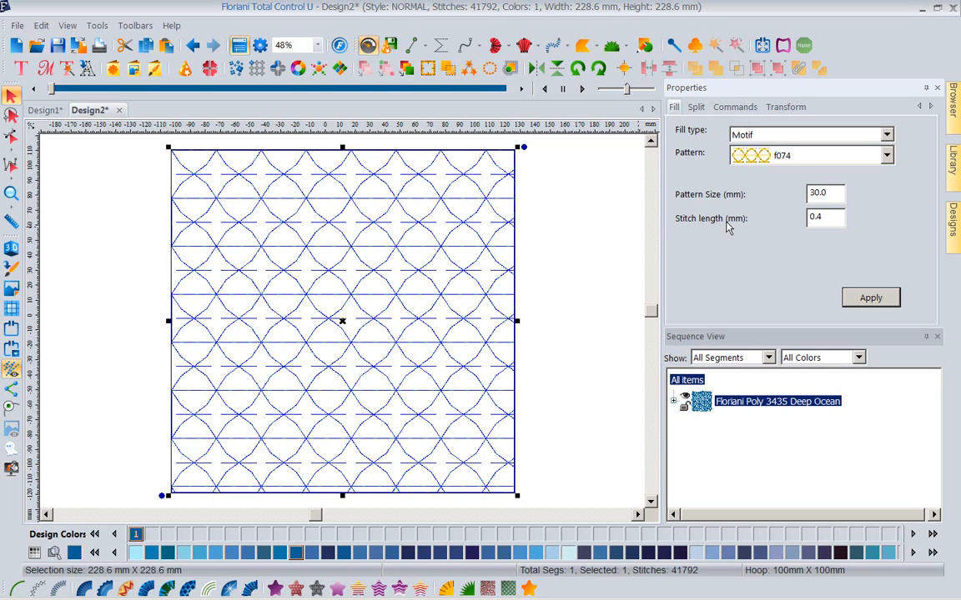
# - Change the 9-inch square's motif pattern to f077 and apply it at a pattern size of 3.0 mm
pyautogui.click(886, 157)
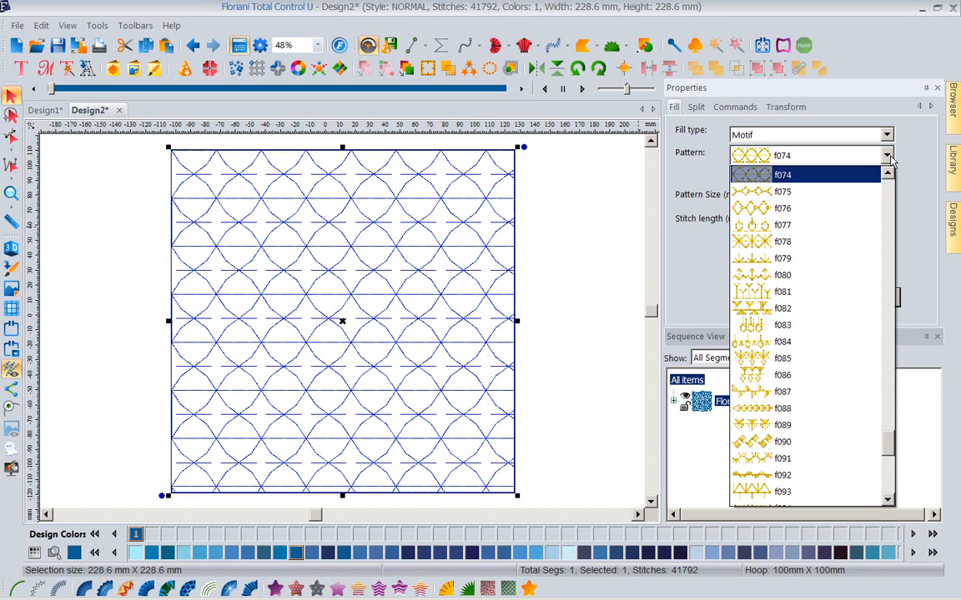
pyautogui.click(774, 225)
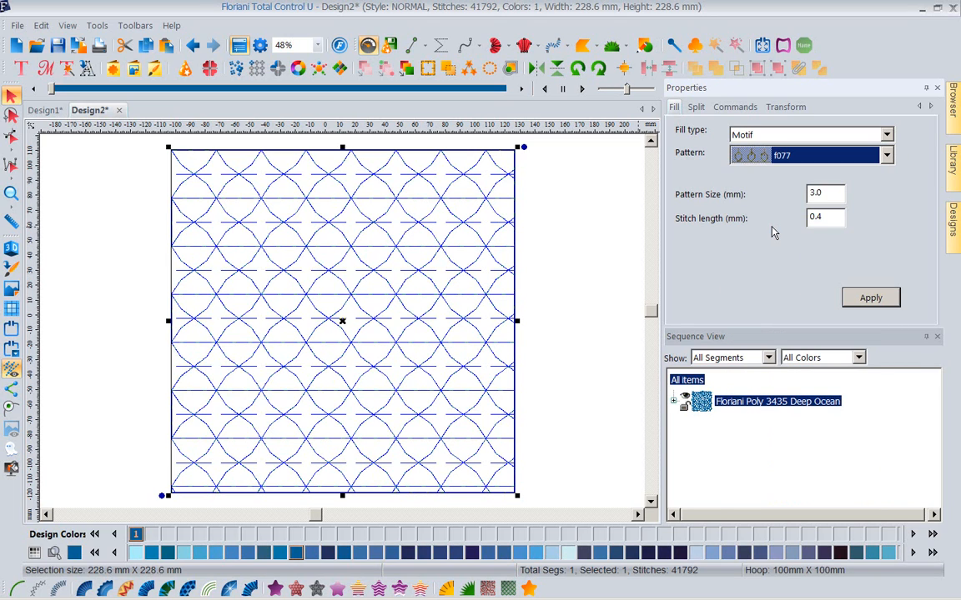
pyautogui.click(884, 305)
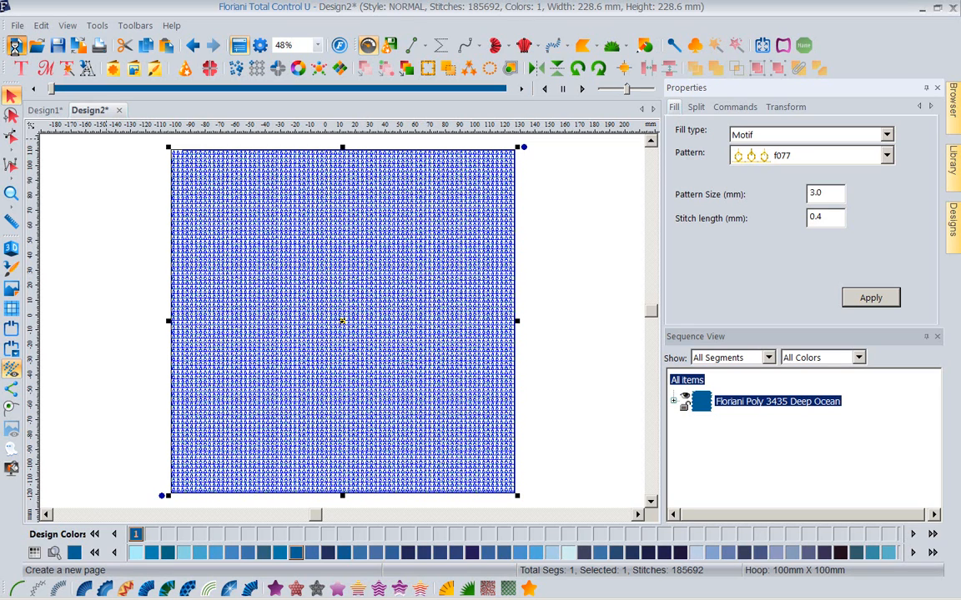
# - Create a new design page and draw a rectangle about 4.08 inches wide and 3.62 inches high
pyautogui.click(19, 46)
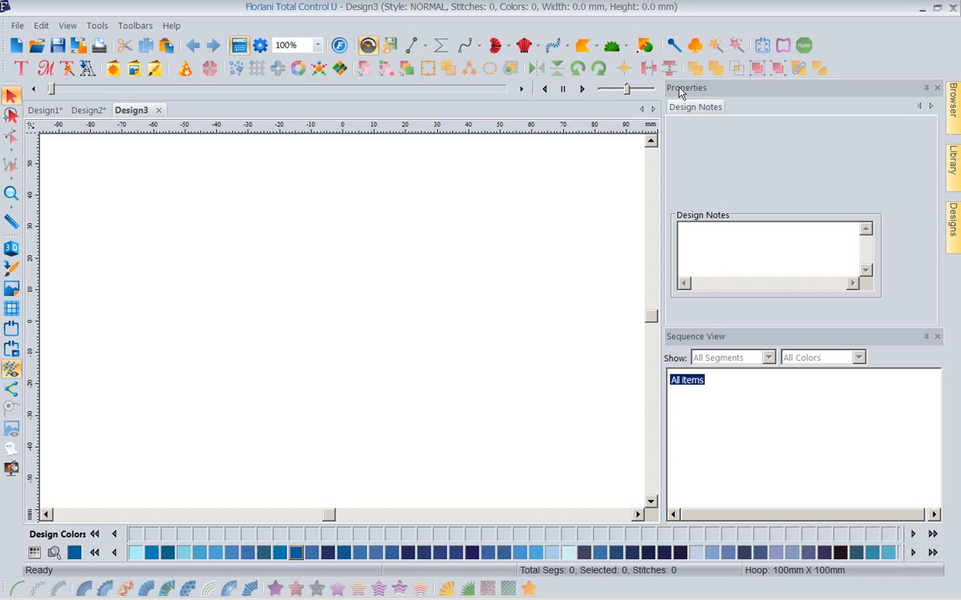
pyautogui.click(640, 50)
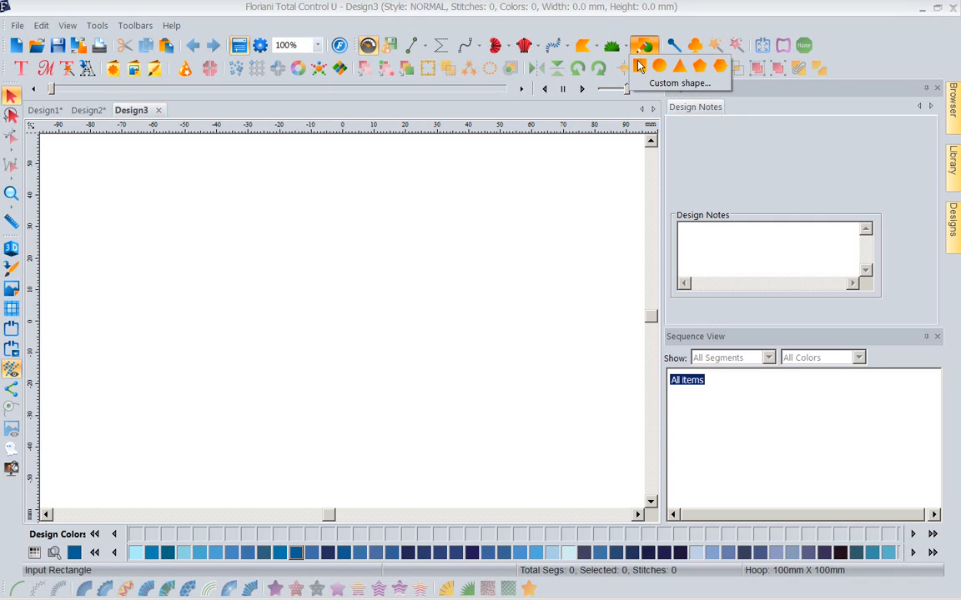
pyautogui.click(640, 67)
pyautogui.moveTo(167, 197)
pyautogui.mouseDown()
pyautogui.moveTo(429, 262)
pyautogui.moveTo(495, 488)
pyautogui.mouseUp()
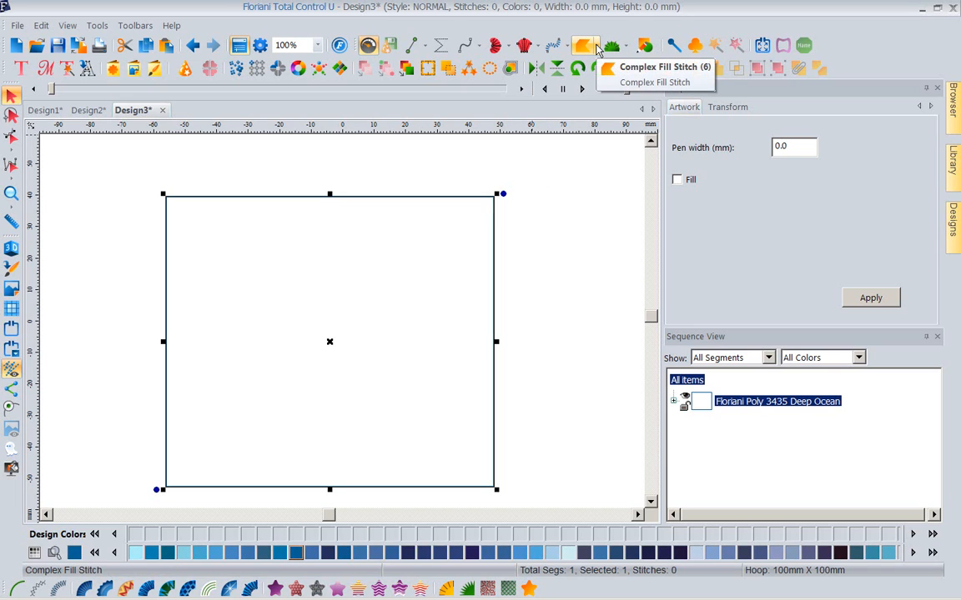
# - Resize the rectangle to 6 inches wide and 13 inches high
pyautogui.click(724, 111)
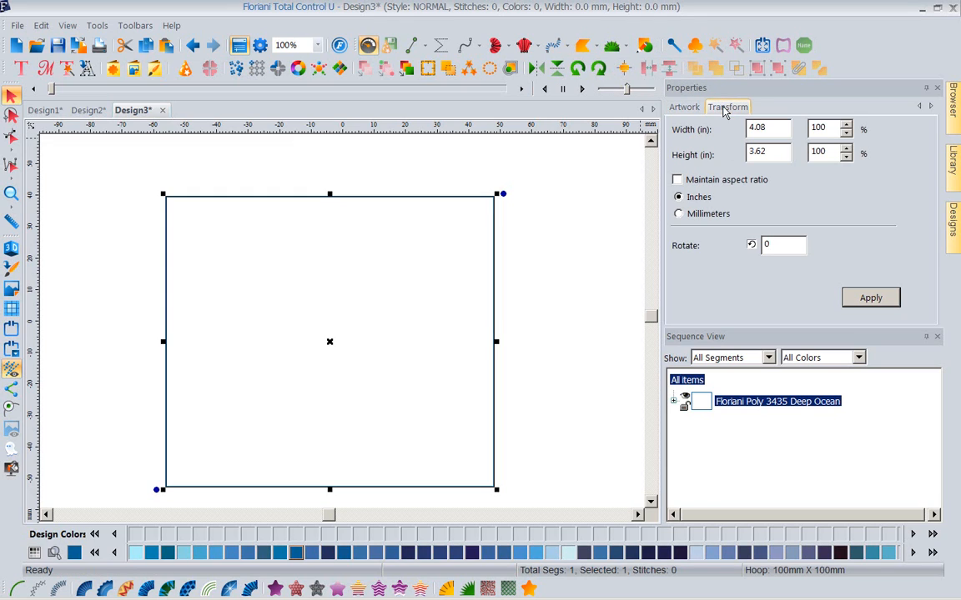
pyautogui.moveTo(765, 130); pyautogui.dragTo(740, 130)
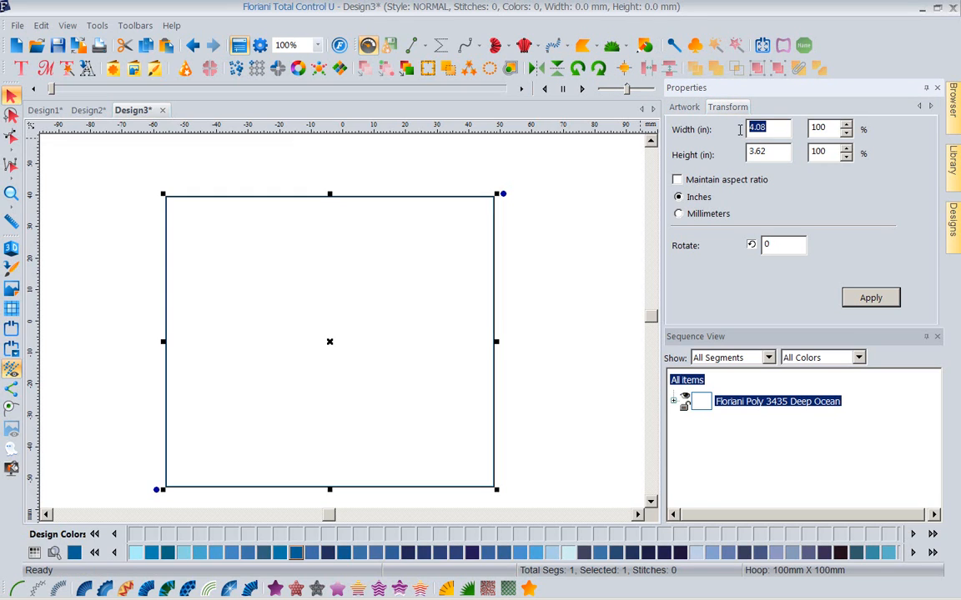
pyautogui.write('6')
pyautogui.moveTo(776, 152); pyautogui.dragTo(747, 153)
pyautogui.write('13')
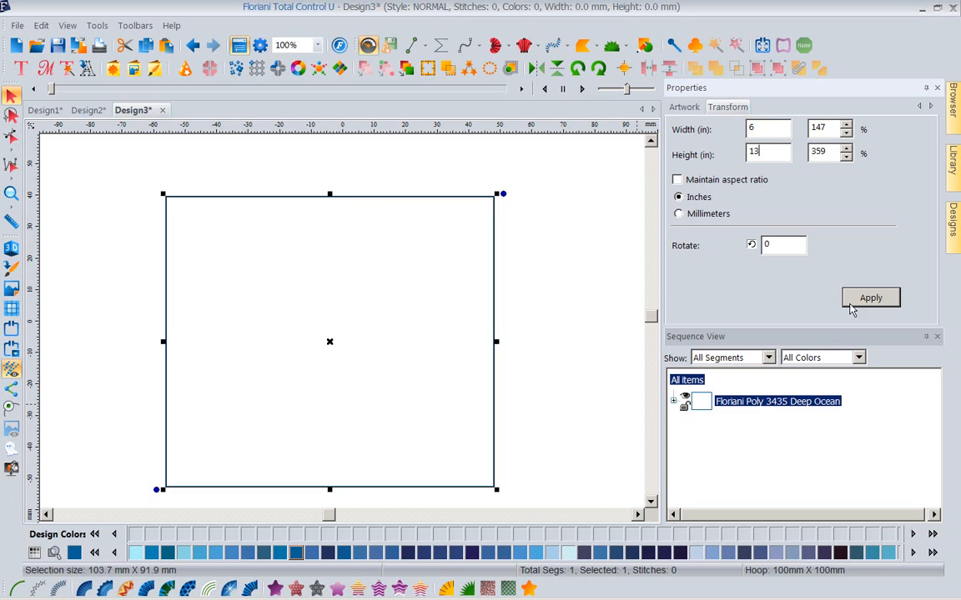
pyautogui.click(852, 304)
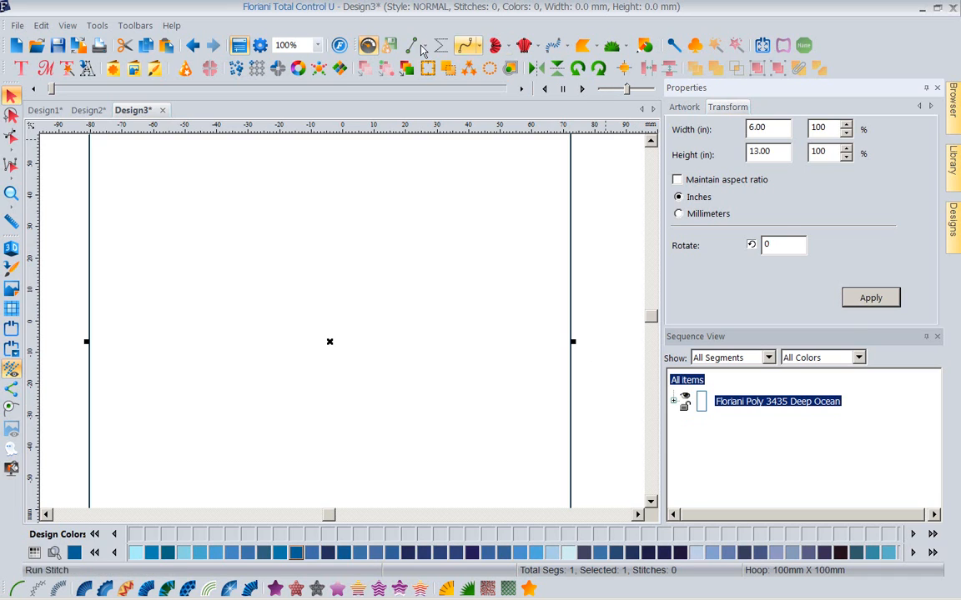
pyautogui.click(317, 45)
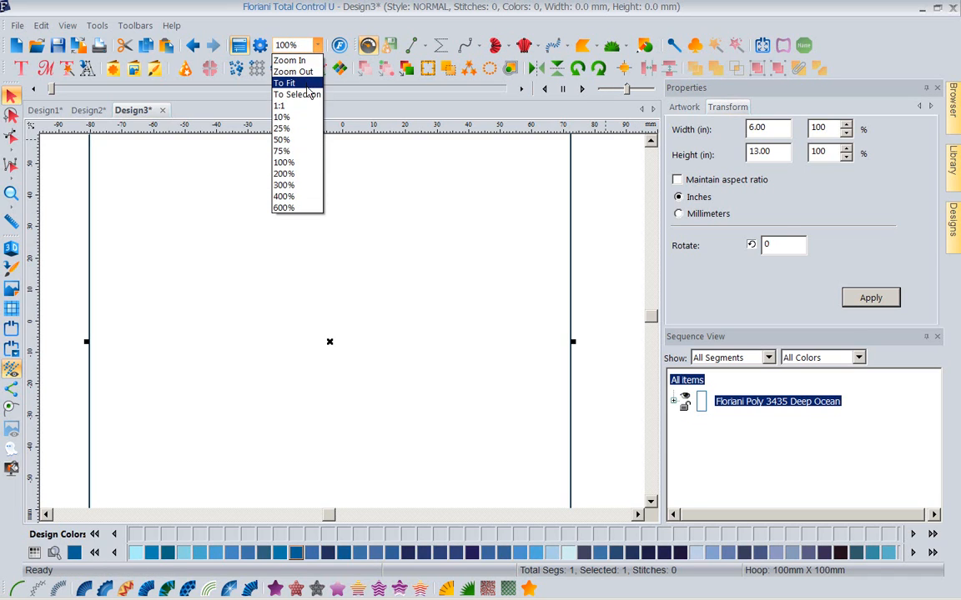
pyautogui.click(307, 84)
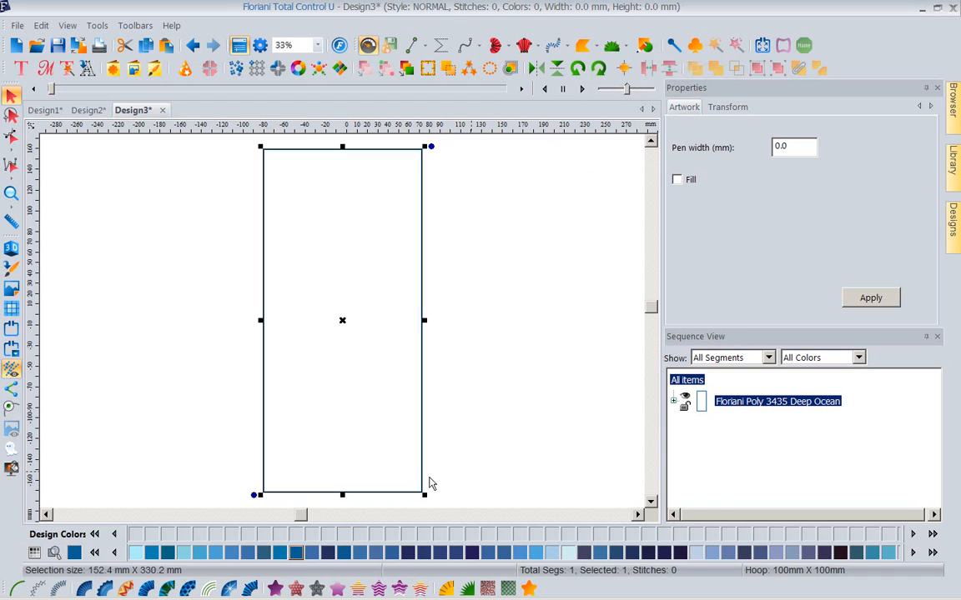
# - Convert the tall rectangle to a motif fill and choose pattern 204 for it
pyautogui.click(317, 589)
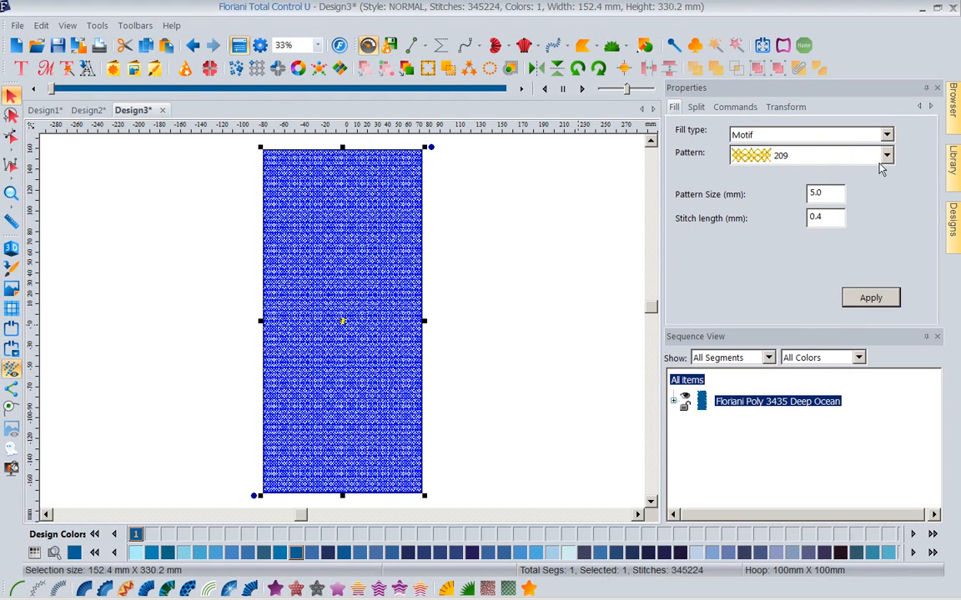
pyautogui.click(885, 155)
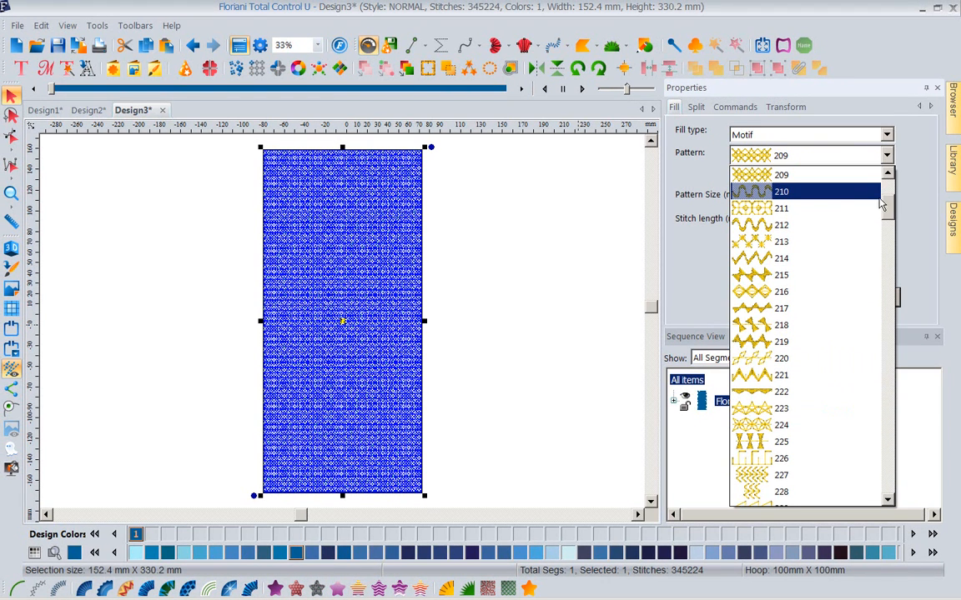
pyautogui.scroll(3, 886, 210)
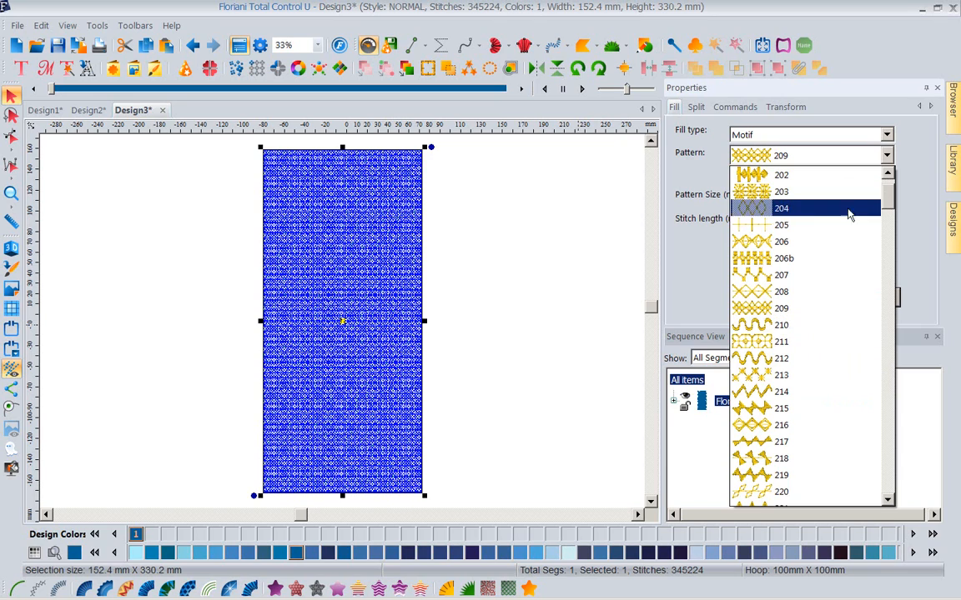
pyautogui.click(786, 215)
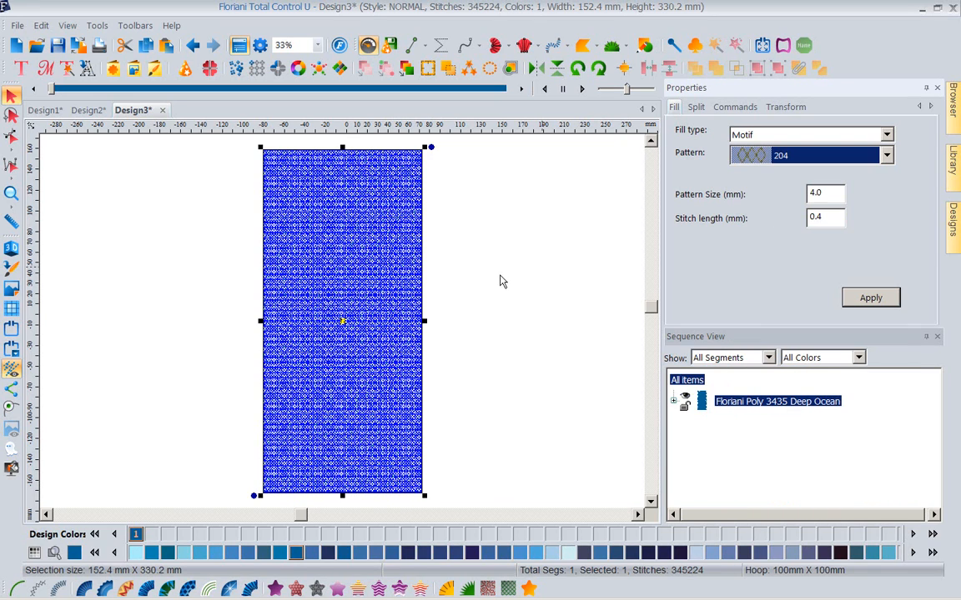
# - Set the rectangle's motif pattern size to 30 mm and apply it
pyautogui.click(817, 193)
pyautogui.doubleClick(818, 192)
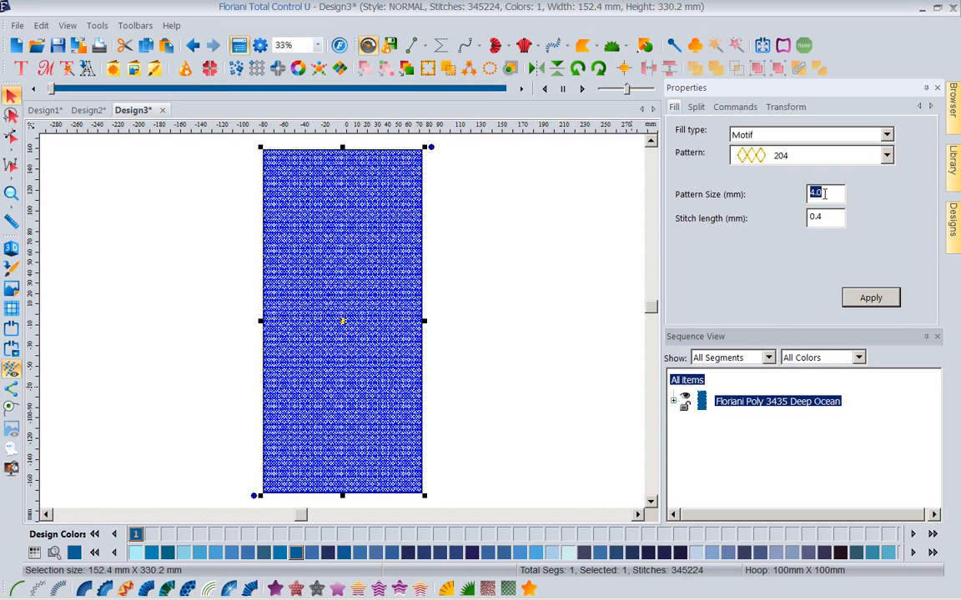
pyautogui.write('30')
pyautogui.click(877, 300)
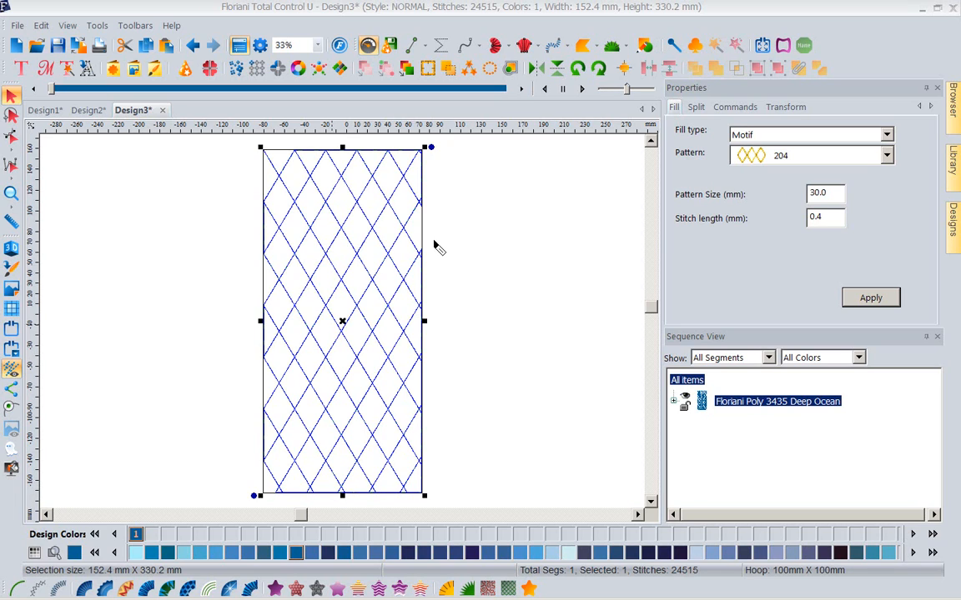
pyautogui.press('Escape')
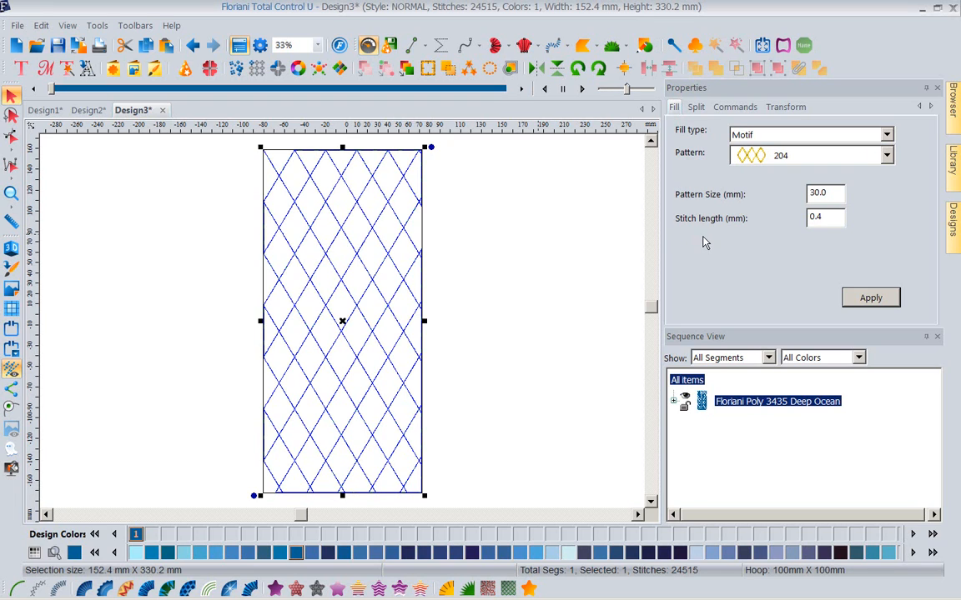
# - Duplicate the diamond motif fill in place and convert the copy to a run stitch outline
pyautogui.rightClick(492, 249)
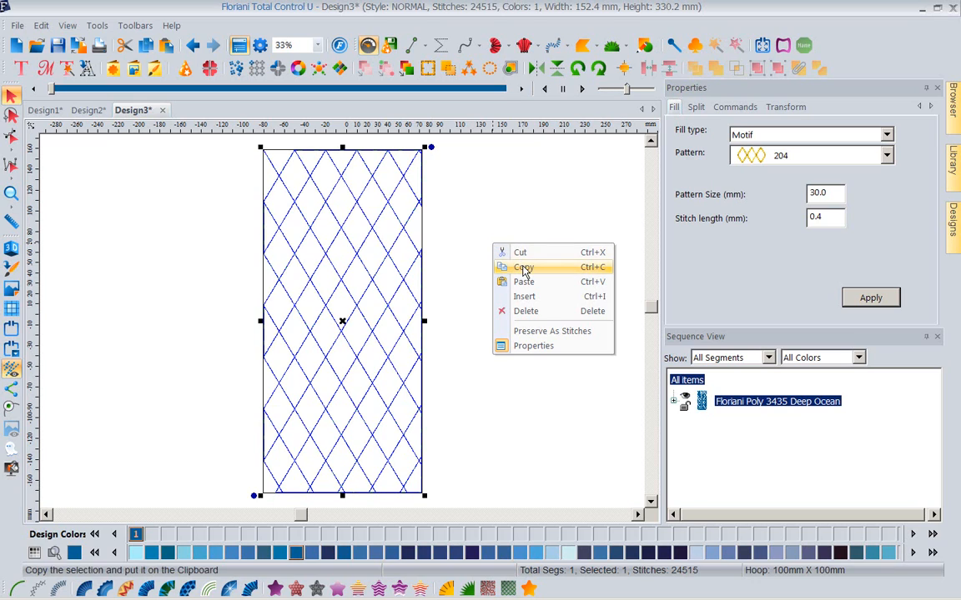
pyautogui.click(523, 268)
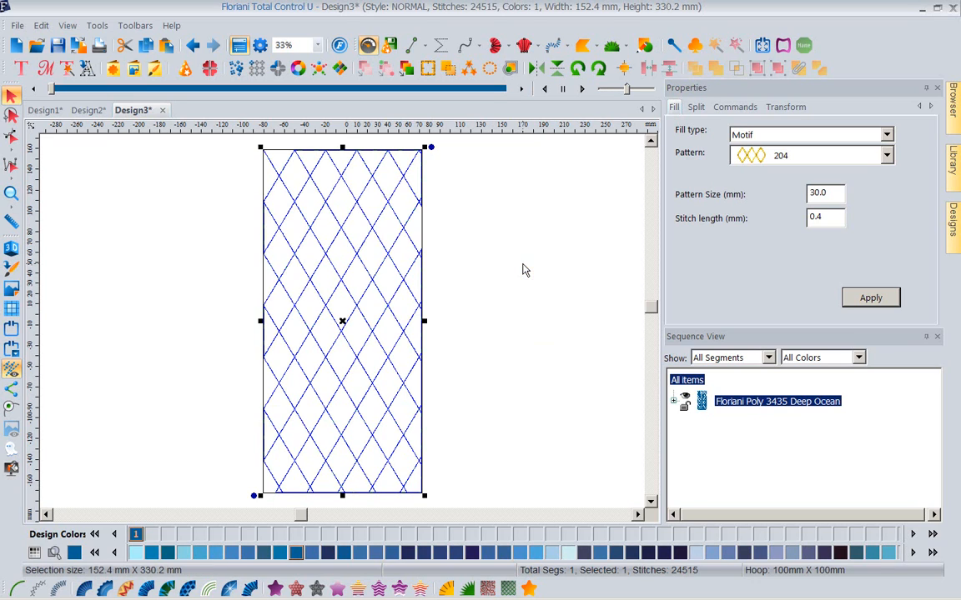
pyautogui.rightClick(349, 253)
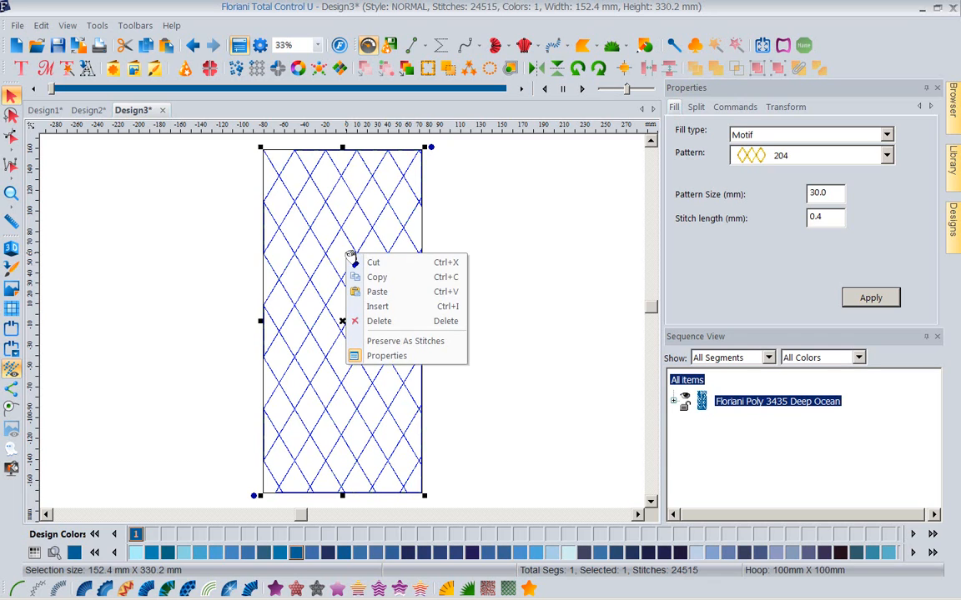
pyautogui.click(377, 292)
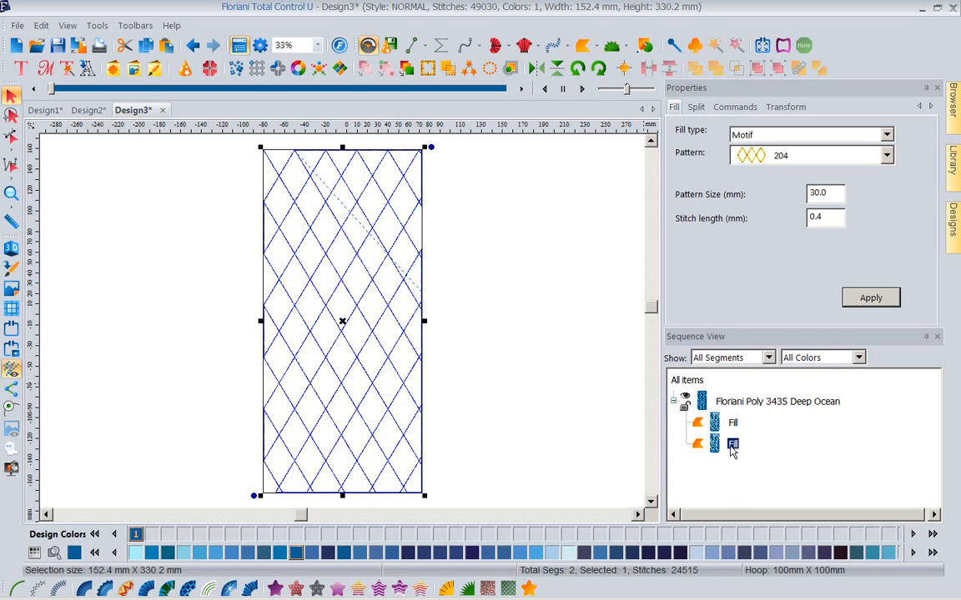
pyautogui.click(17, 589)
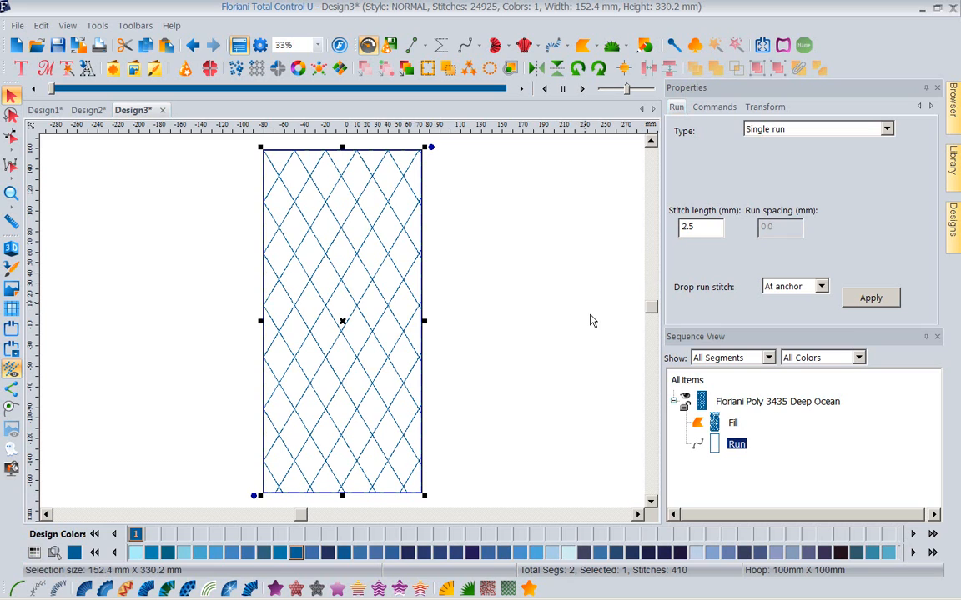
# - Try deleting the run stitch outline around the rectangle, and undo the deletion
pyautogui.press('Delete')
pyautogui.hotkey('ctrl', 'z')
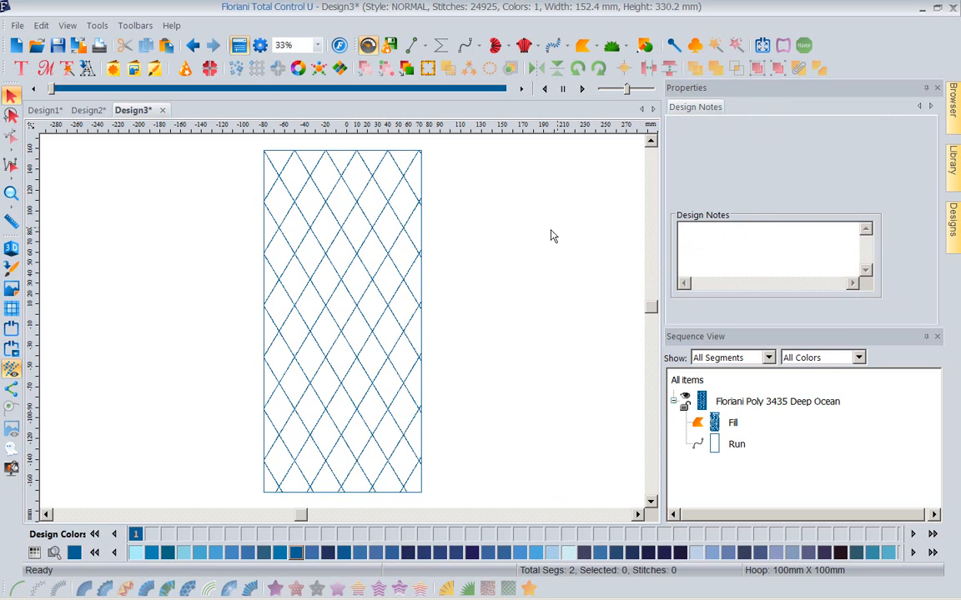